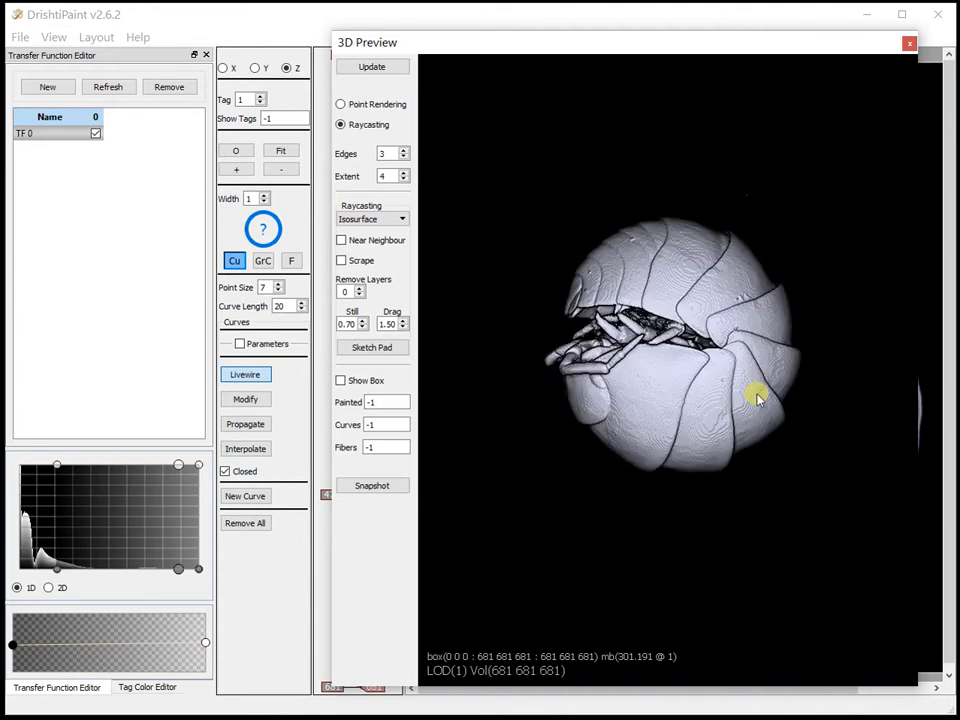
Step: Raise the transfer function's lower limit to about two thirds of the histogram range and inspect the specimen's outer shell from several sides
{"action": "left_click_drag", "start_coordinate": [58, 574], "coordinate": [140, 570]}
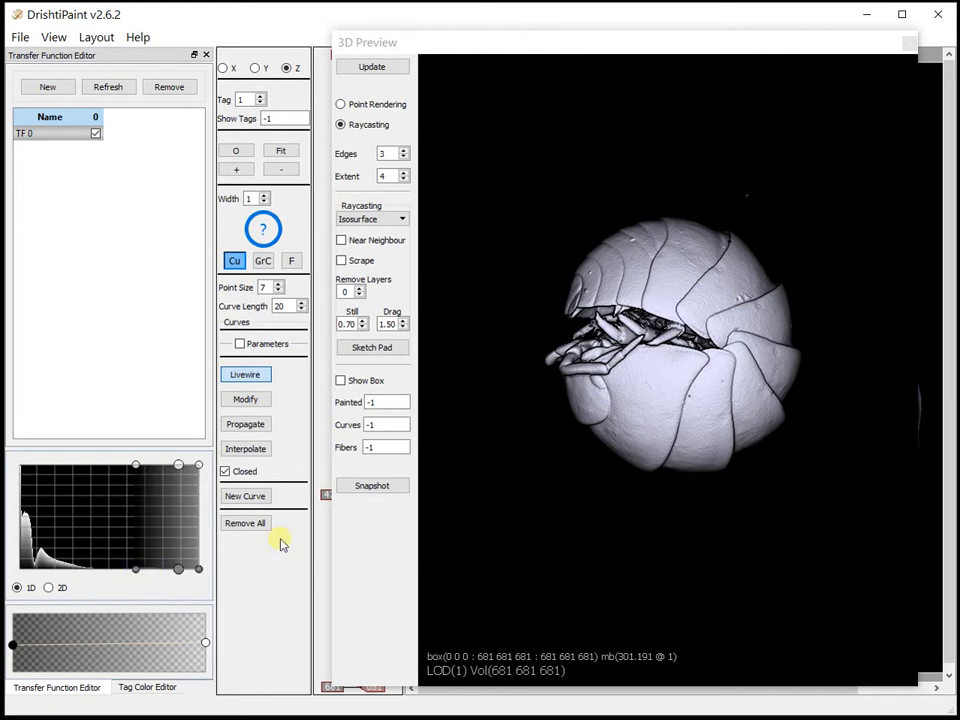
{"action": "left_click", "coordinate": [694, 430]}
{"action": "left_click_drag", "start_coordinate": [694, 430], "coordinate": [650, 255]}
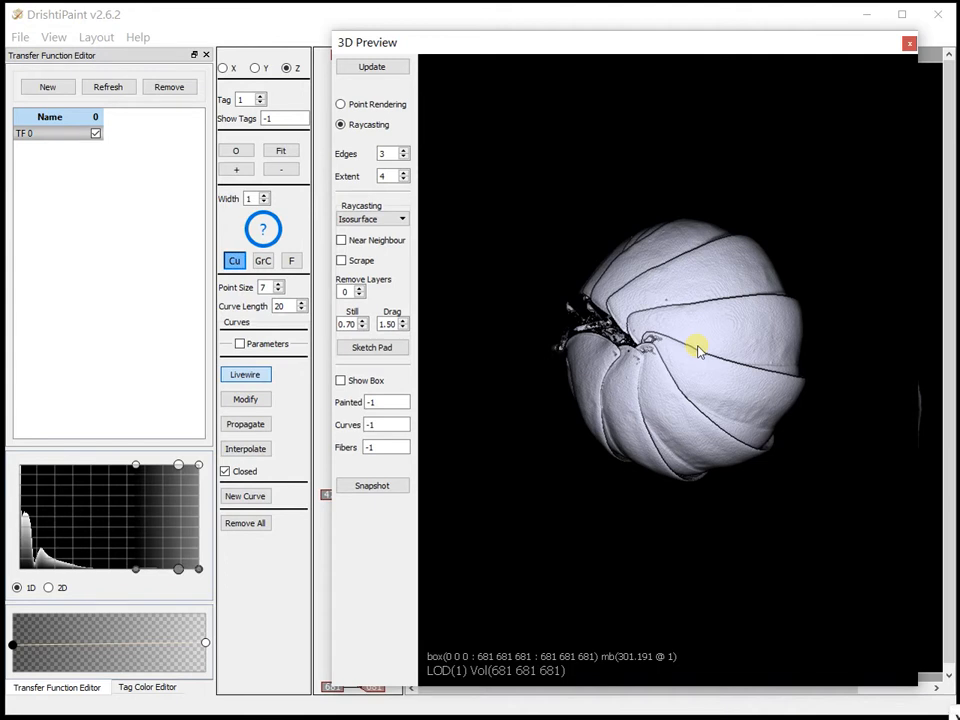
{"action": "left_click", "coordinate": [733, 492]}
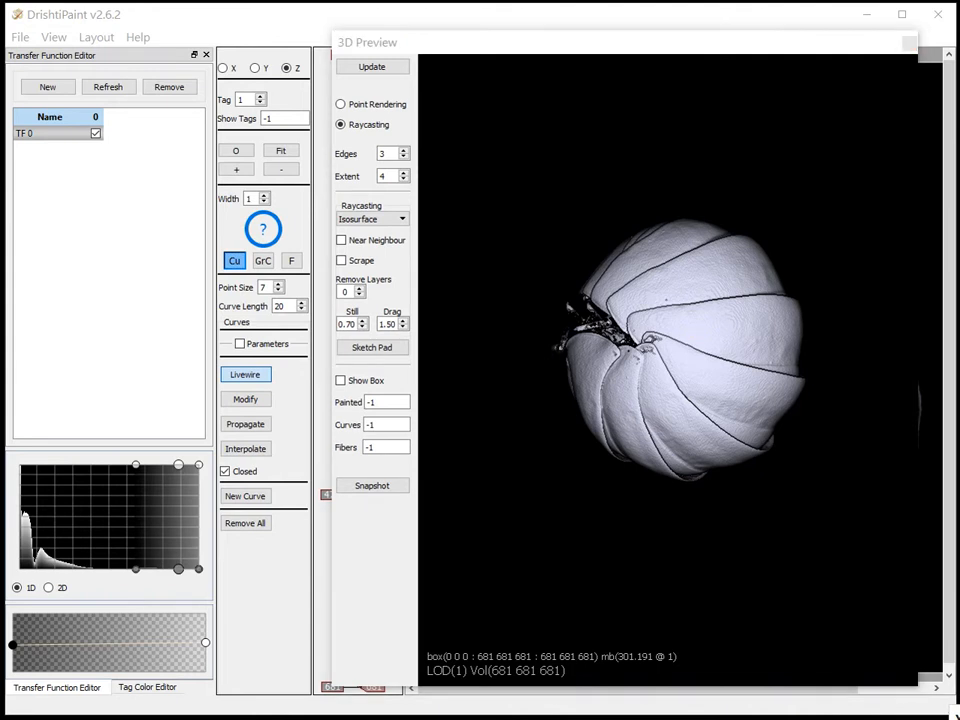
{"action": "mouse_move", "coordinate": [674, 427]}
{"action": "left_mouse_down"}
{"action": "mouse_move", "coordinate": [617, 450]}
{"action": "mouse_move", "coordinate": [714, 459]}
{"action": "mouse_move", "coordinate": [724, 450]}
{"action": "mouse_move", "coordinate": [709, 466]}
{"action": "left_mouse_up"}
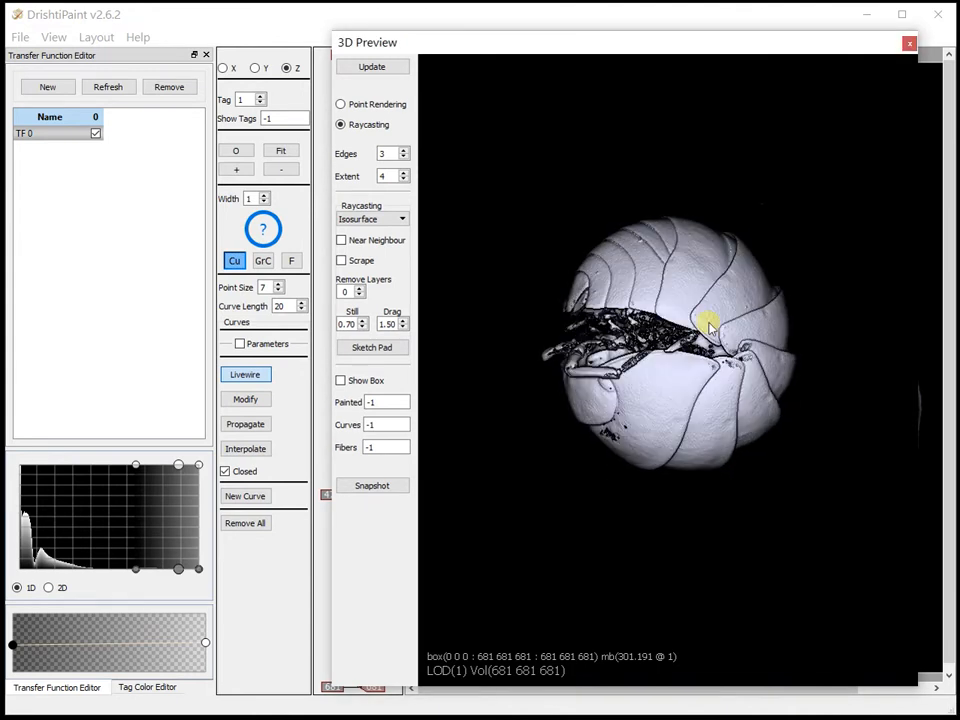
Step: Lower the transfer function's lower limit to just past the second histogram peak and examine the specimen's interior with a clipping plane
{"action": "left_click_drag", "start_coordinate": [136, 572], "coordinate": [72, 570]}
{"action": "left_click_drag", "start_coordinate": [677, 422], "coordinate": [876, 198]}
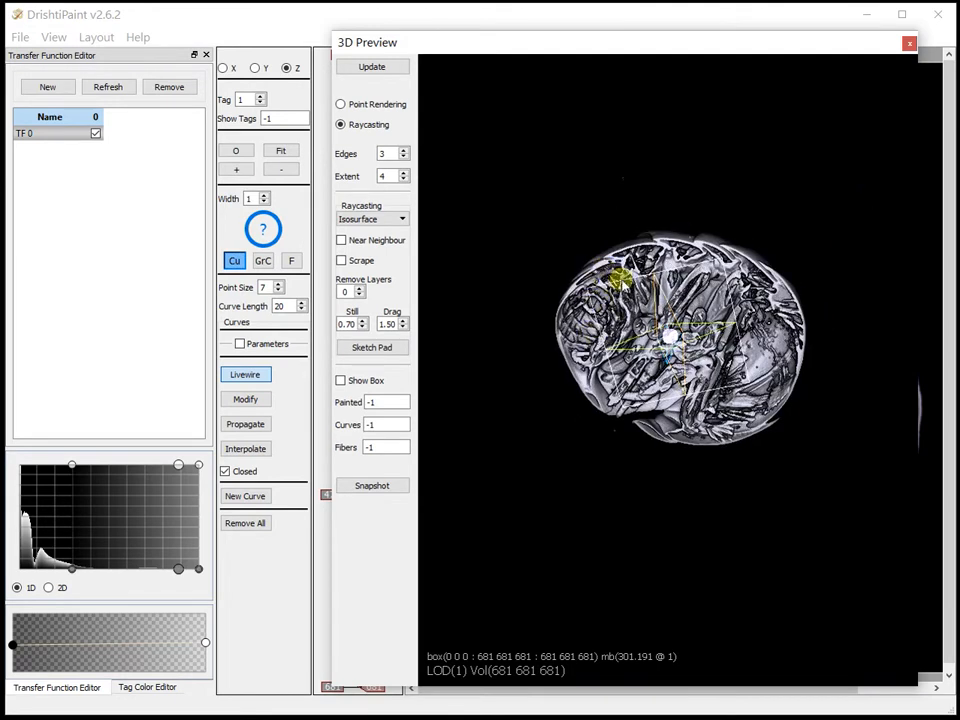
{"action": "left_click_drag", "start_coordinate": [797, 434], "coordinate": [816, 356]}
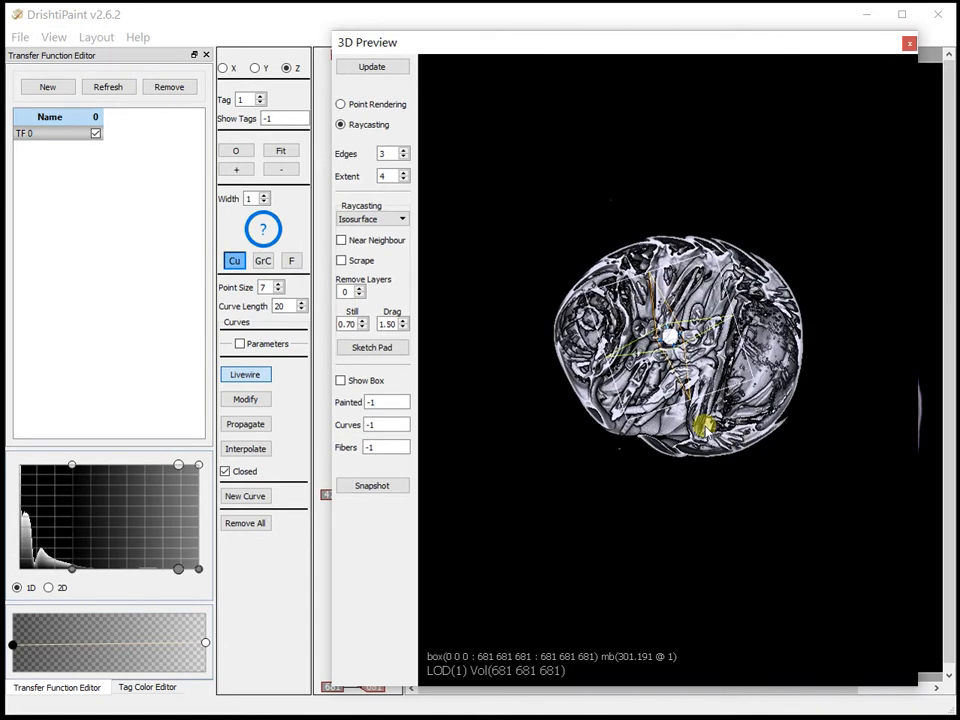
{"action": "left_click_drag", "start_coordinate": [66, 569], "coordinate": [52, 568]}
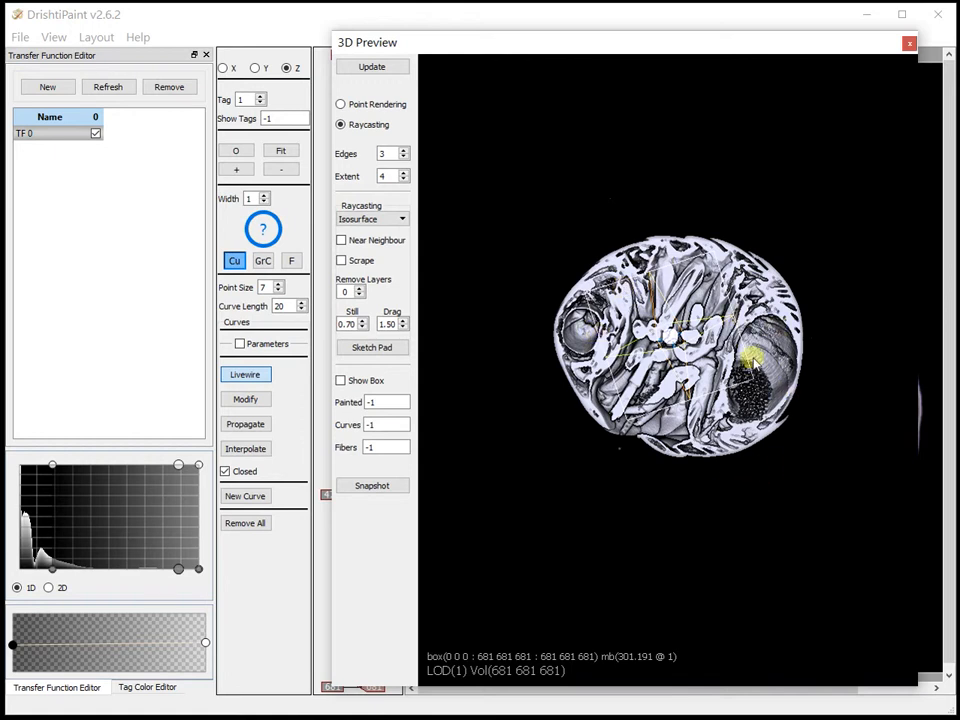
{"action": "left_click_drag", "start_coordinate": [729, 317], "coordinate": [776, 403]}
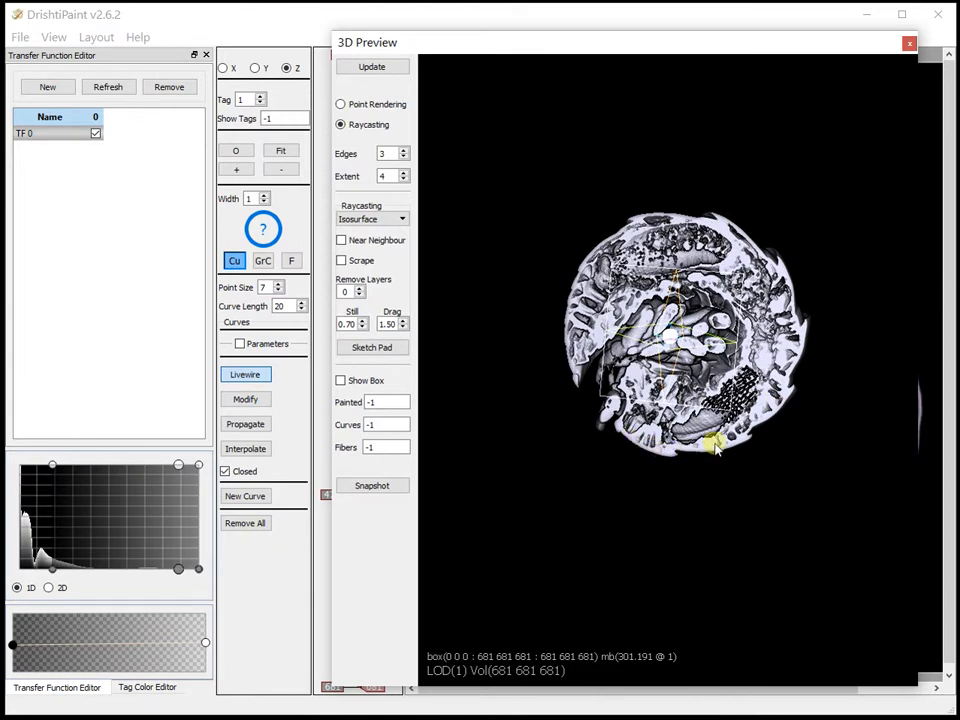
Step: Raise the transfer function's lower limit to about 60 percent of the histogram range and remove the clipping plane
{"action": "left_click_drag", "start_coordinate": [55, 571], "coordinate": [129, 570]}
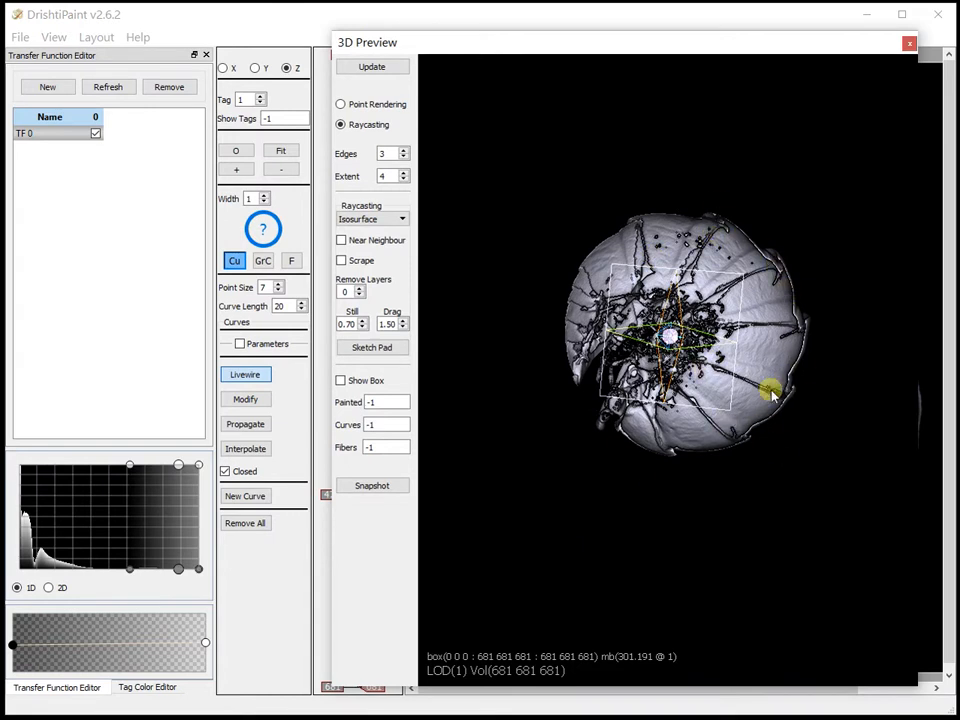
{"action": "key", "text": "Delete"}
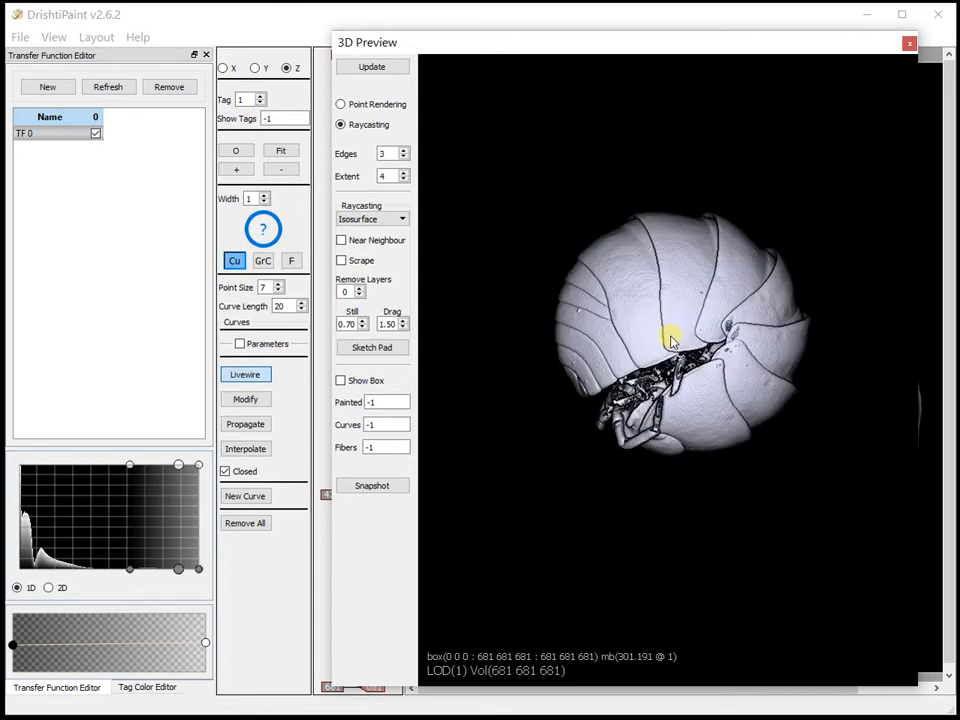
Step: Region-grow tag 1 from the shell surface over the connected outer shell and check its coverage
{"action": "left_click_drag", "start_coordinate": [677, 345], "coordinate": [564, 495]}
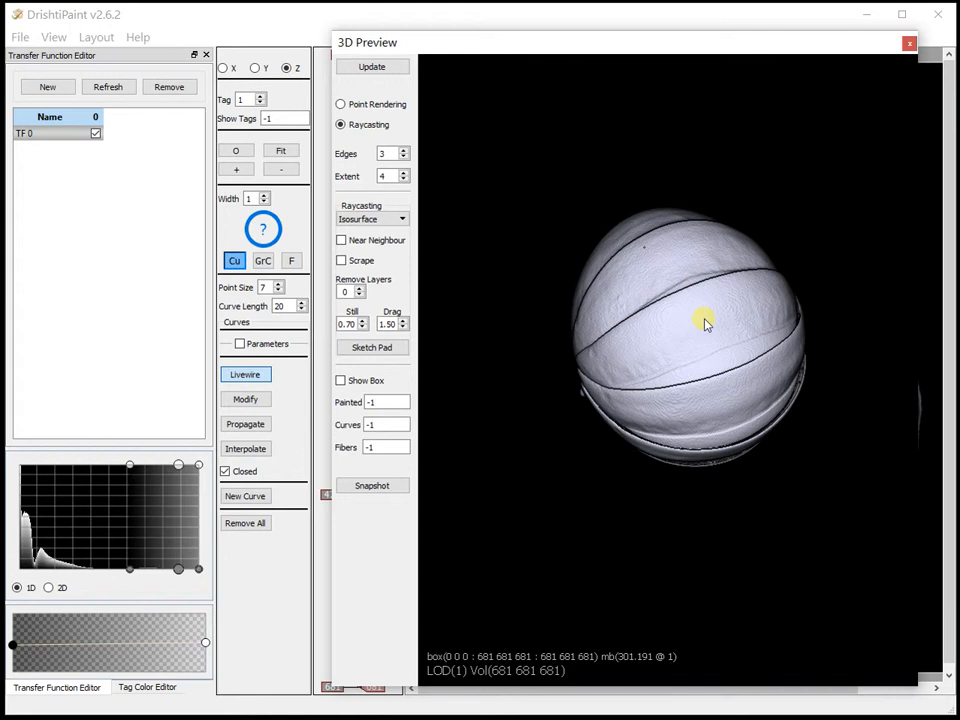
{"action": "key", "text": "f"}
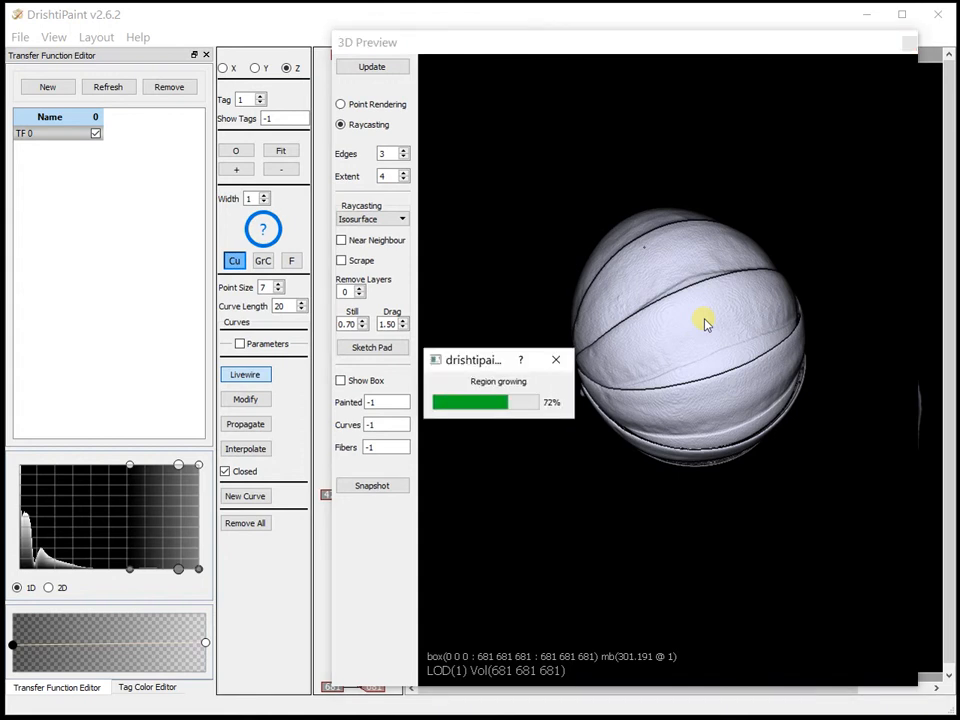
{"action": "left_click_drag", "start_coordinate": [580, 480], "coordinate": [735, 383]}
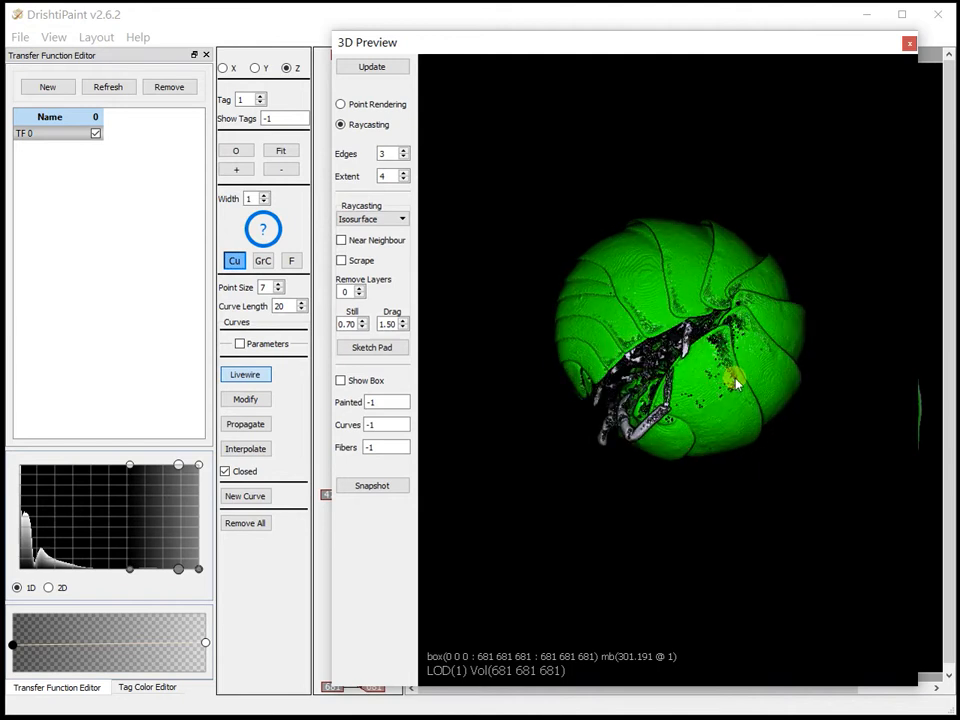
Step: Lower the transfer function's lower limit to about a fifth of the histogram range and hide tag 1 to inspect the untagged remainder
{"action": "left_click_drag", "start_coordinate": [130, 570], "coordinate": [52, 570]}
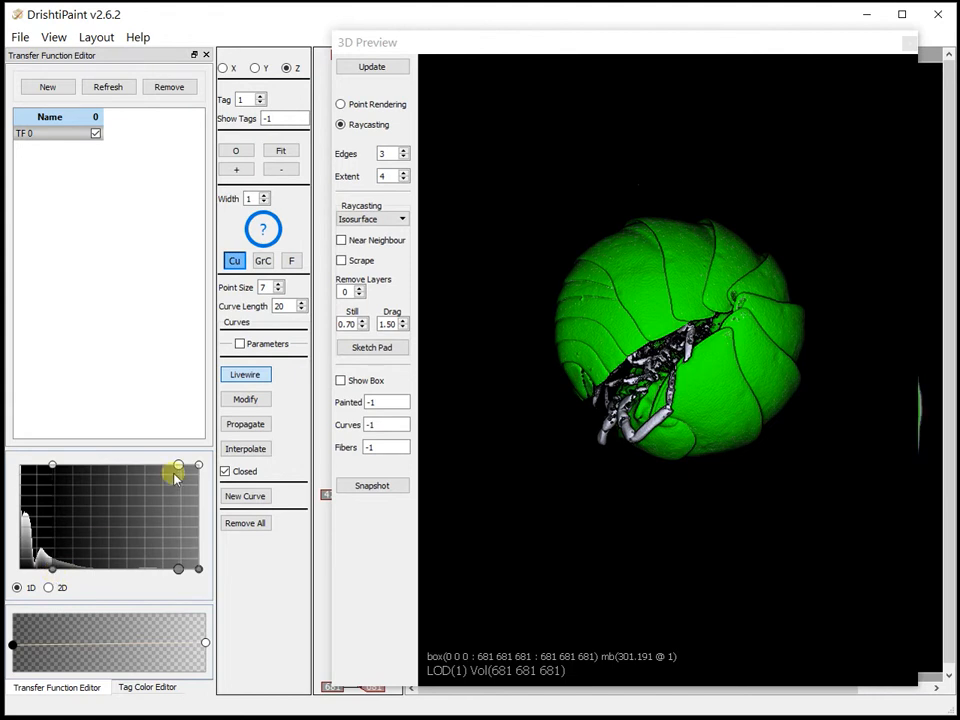
{"action": "left_click", "coordinate": [147, 687]}
{"action": "left_click_drag", "start_coordinate": [614, 355], "coordinate": [686, 272]}
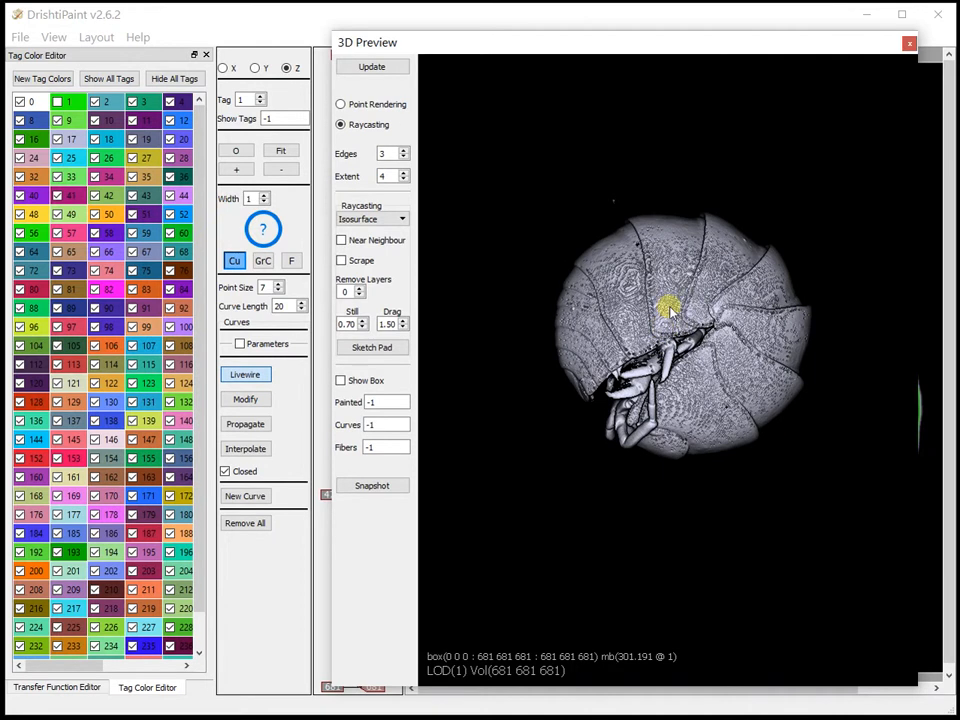
Step: Show tag 1 again and dilate it over the shell with an extent of 5
{"action": "left_click", "coordinate": [56, 103]}
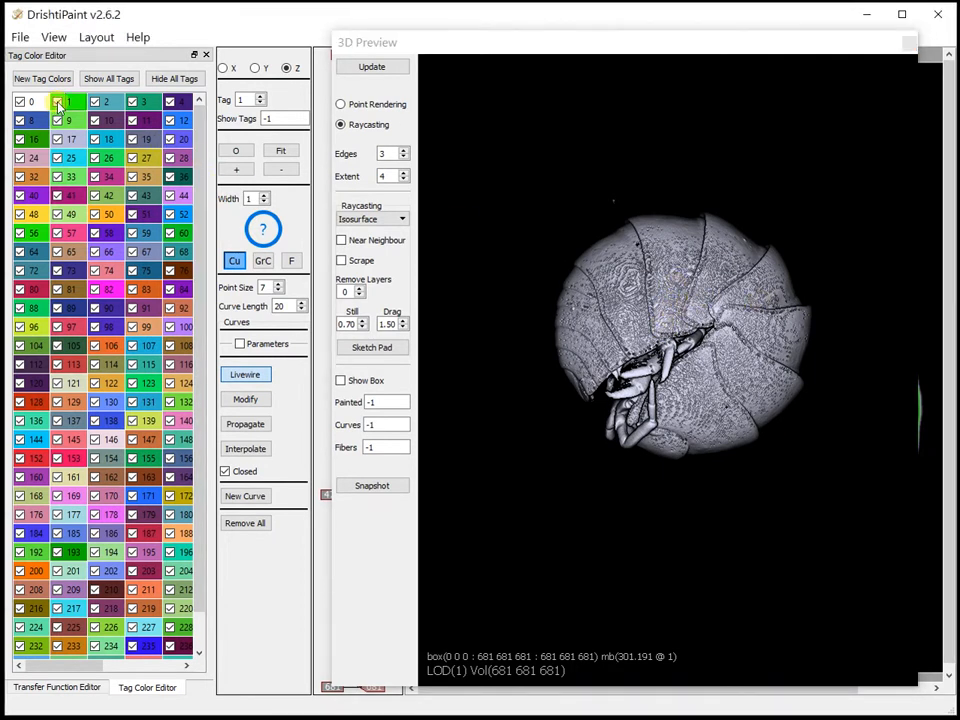
{"action": "left_click_drag", "start_coordinate": [786, 420], "coordinate": [735, 256]}
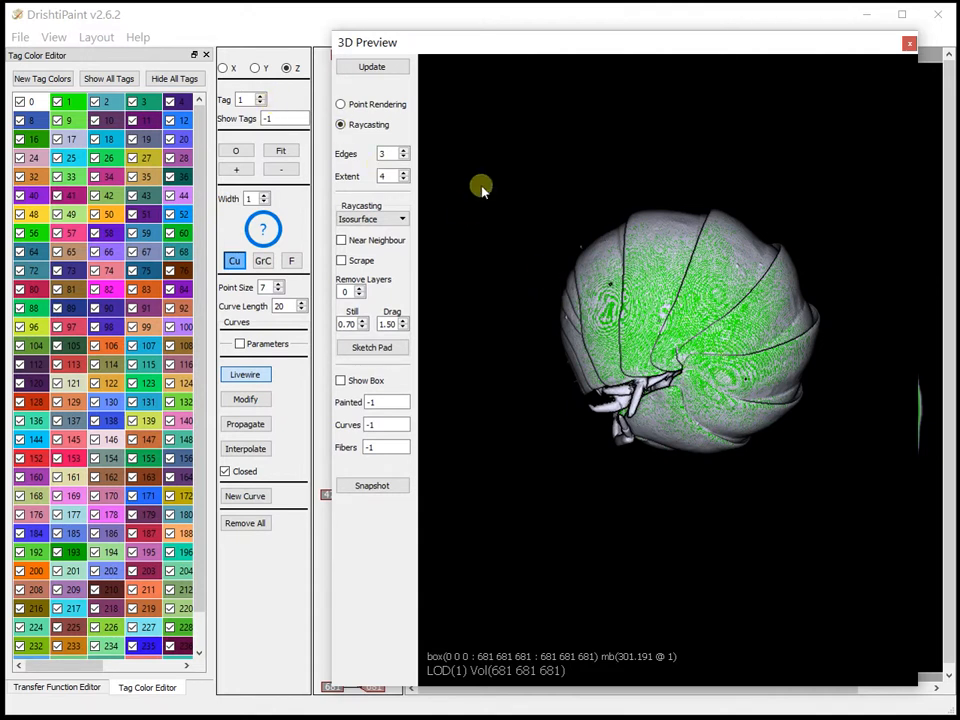
{"action": "double_click", "coordinate": [390, 177]}
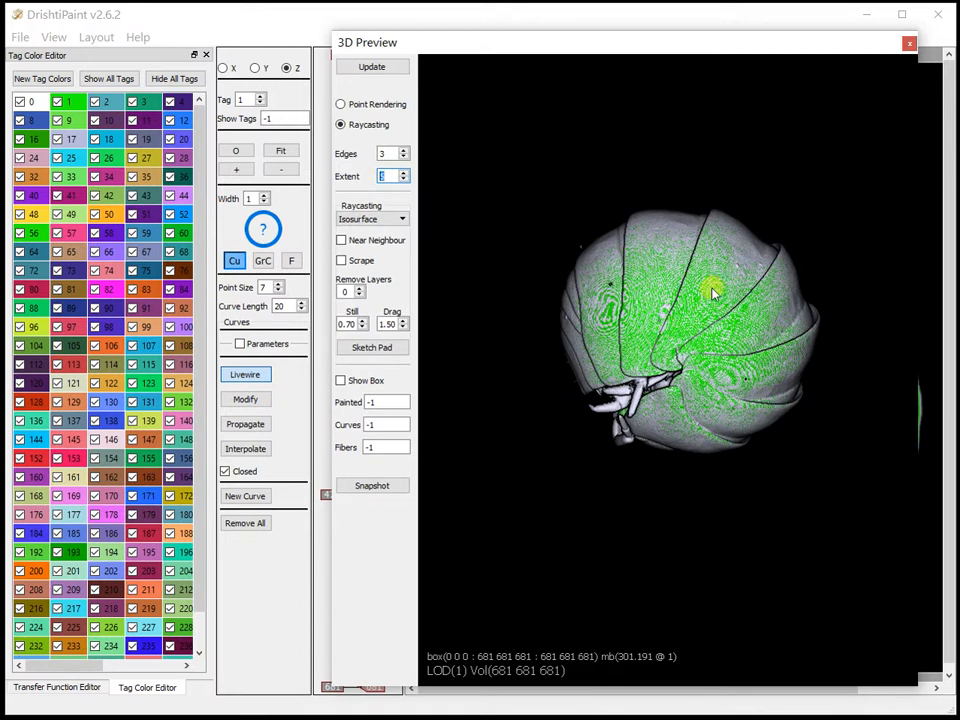
{"action": "type", "text": "5"}
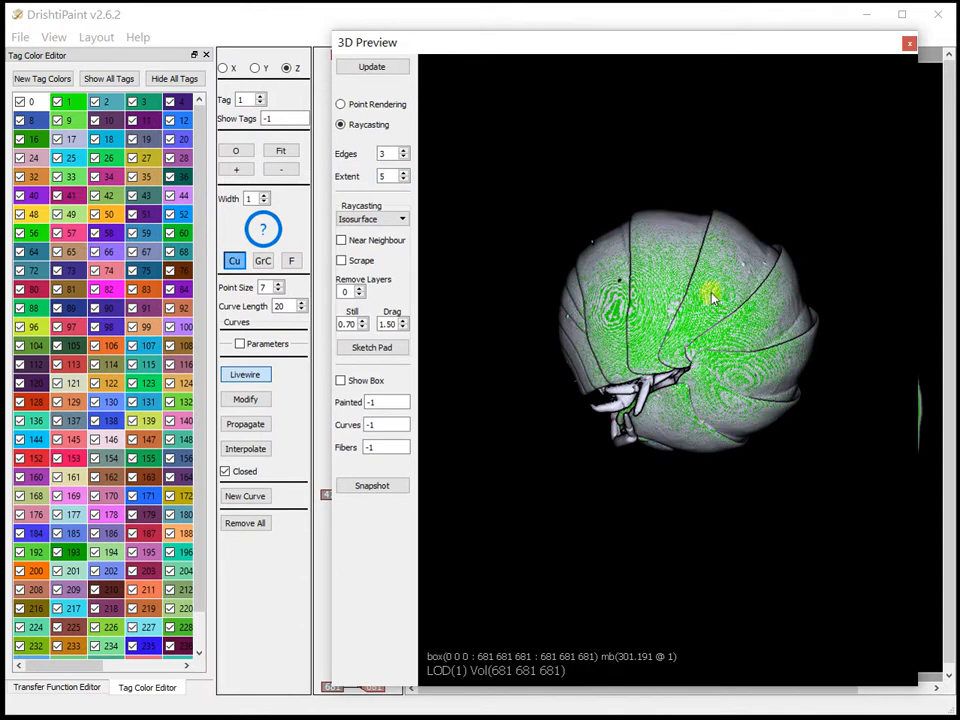
{"action": "type", "text": "d"}
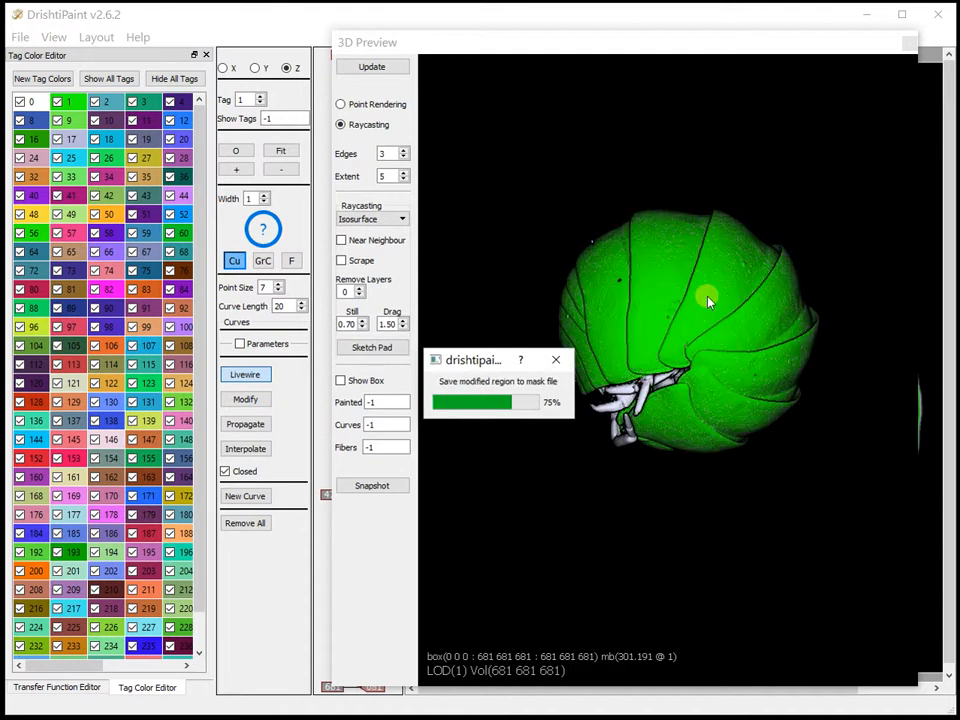
Step: Inspect the remainder with tag 1 temporarily hidden, and dilate tag 1 over the shell a second time
{"action": "left_click", "coordinate": [57, 101]}
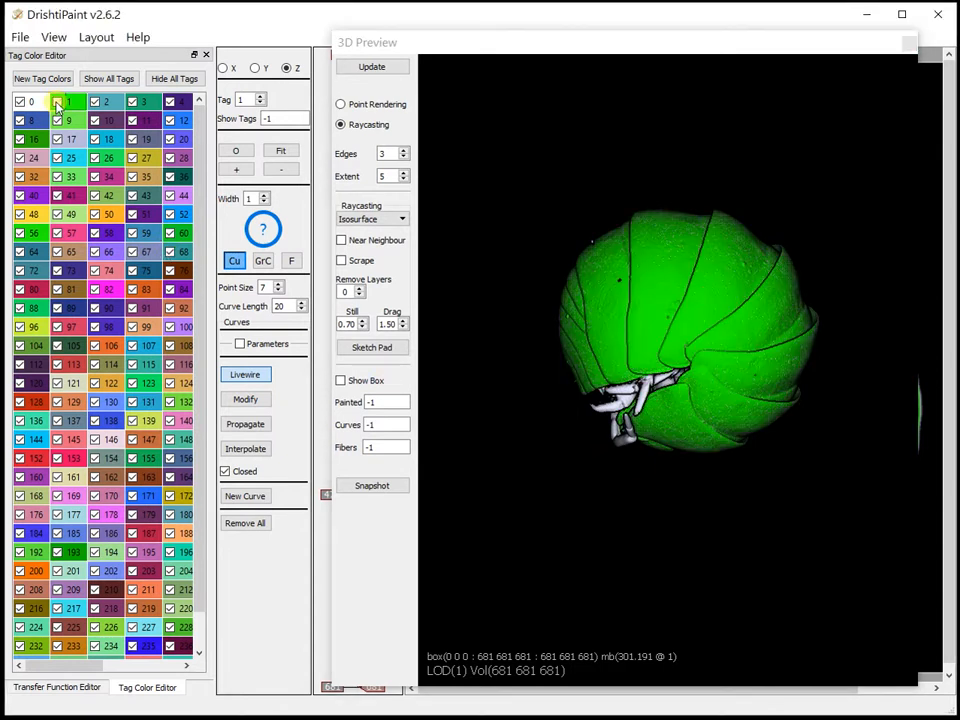
{"action": "left_click_drag", "start_coordinate": [612, 473], "coordinate": [698, 479]}
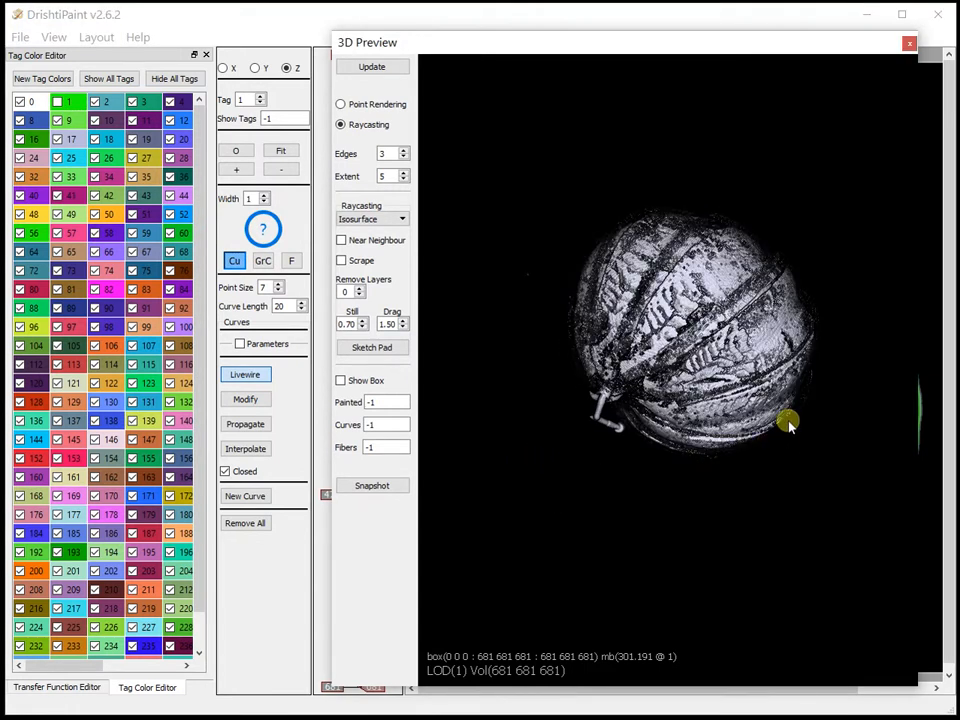
{"action": "left_click", "coordinate": [60, 106]}
{"action": "left_click_drag", "start_coordinate": [640, 398], "coordinate": [698, 337]}
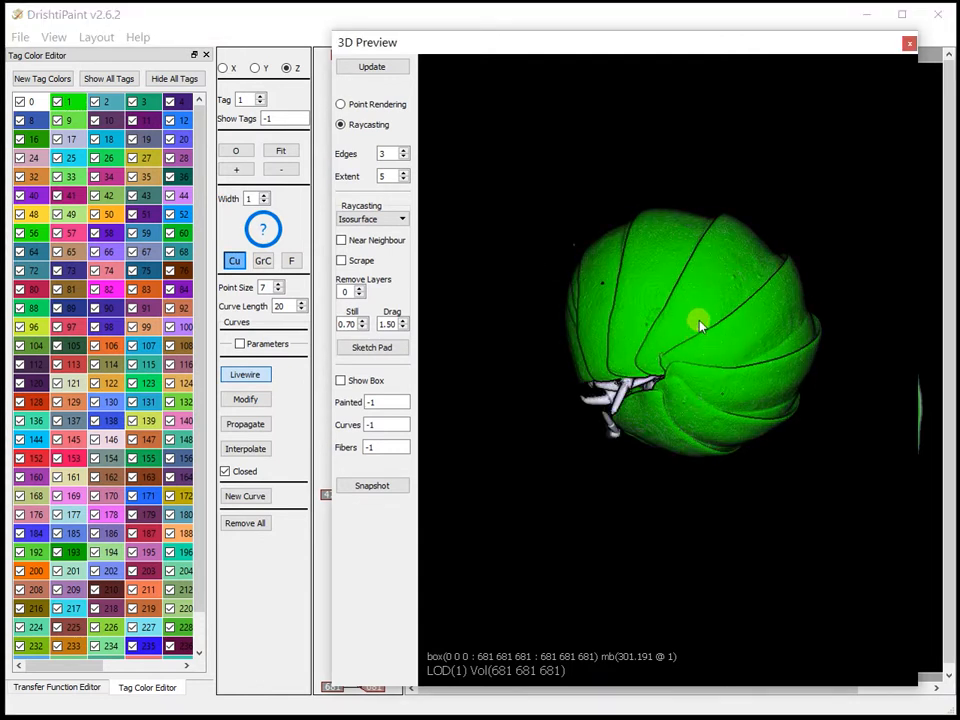
{"action": "key", "text": "d"}
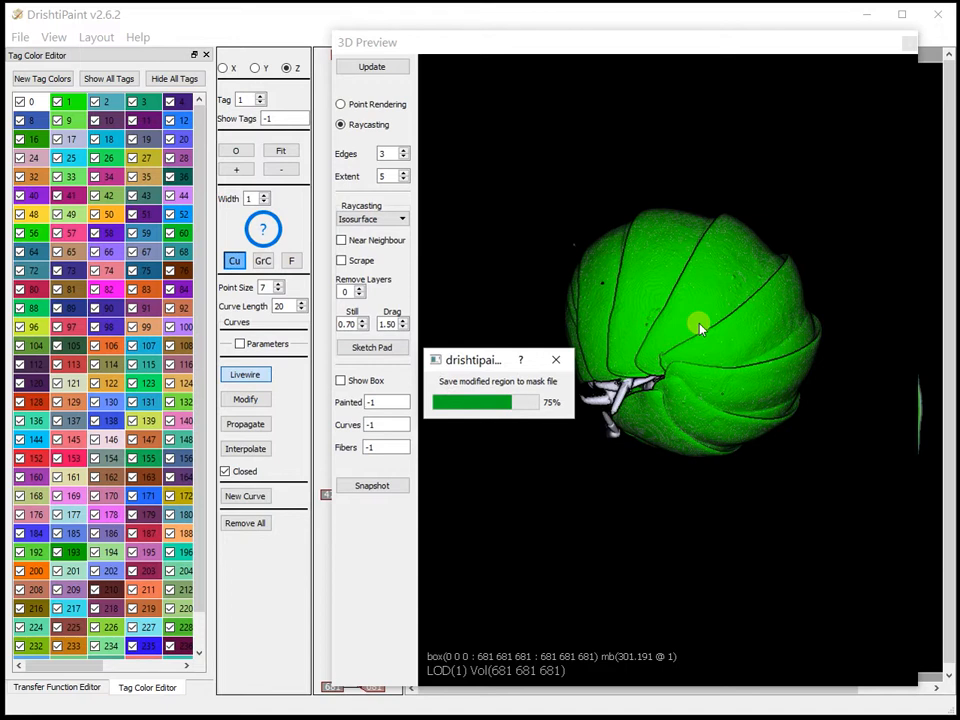
Step: Hide tag 1 and examine the remaining untagged structures up close and from several sides
{"action": "left_click", "coordinate": [58, 102]}
{"action": "left_click_drag", "start_coordinate": [430, 440], "coordinate": [474, 508]}
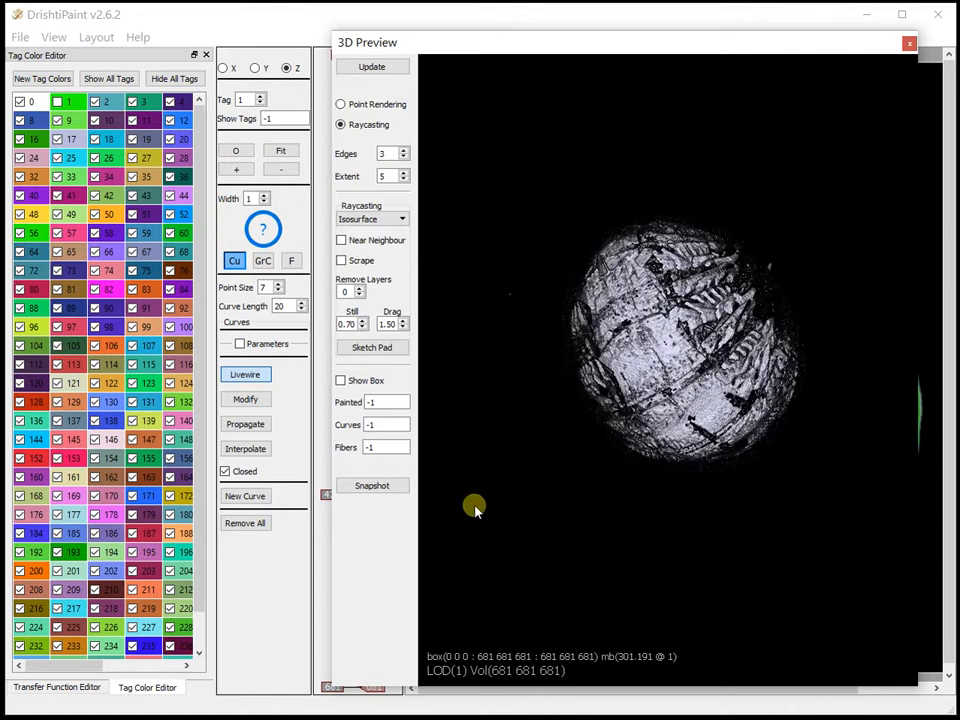
{"action": "scroll", "coordinate": [696, 396], "scroll_direction": "up", "scroll_amount": 5}
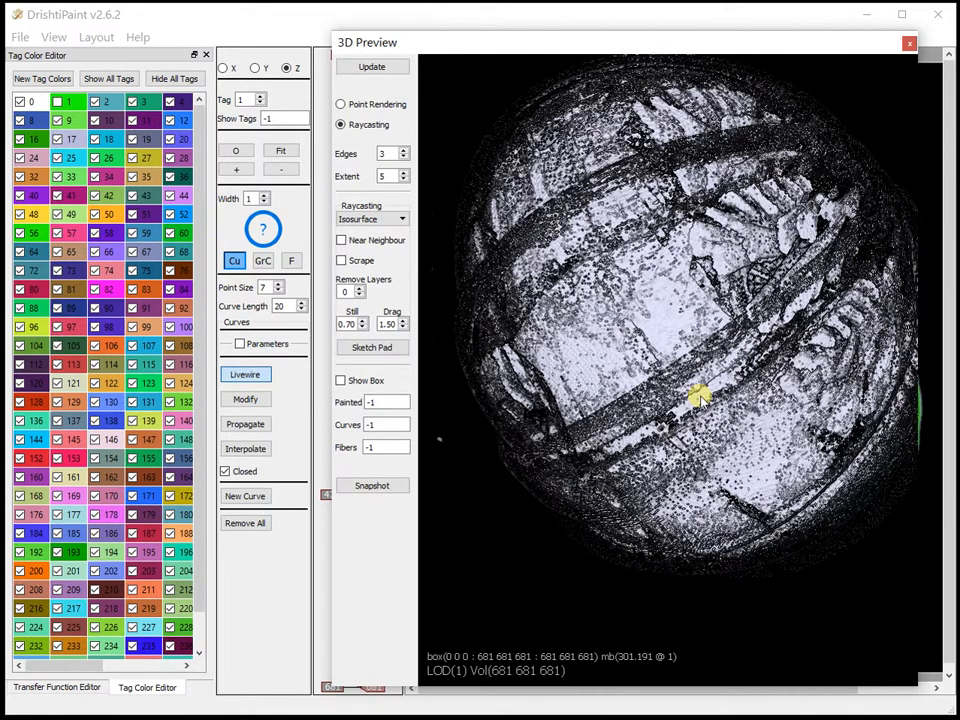
{"action": "scroll", "coordinate": [700, 398], "scroll_direction": "down", "scroll_amount": 4}
{"action": "left_click_drag", "start_coordinate": [699, 399], "coordinate": [651, 253]}
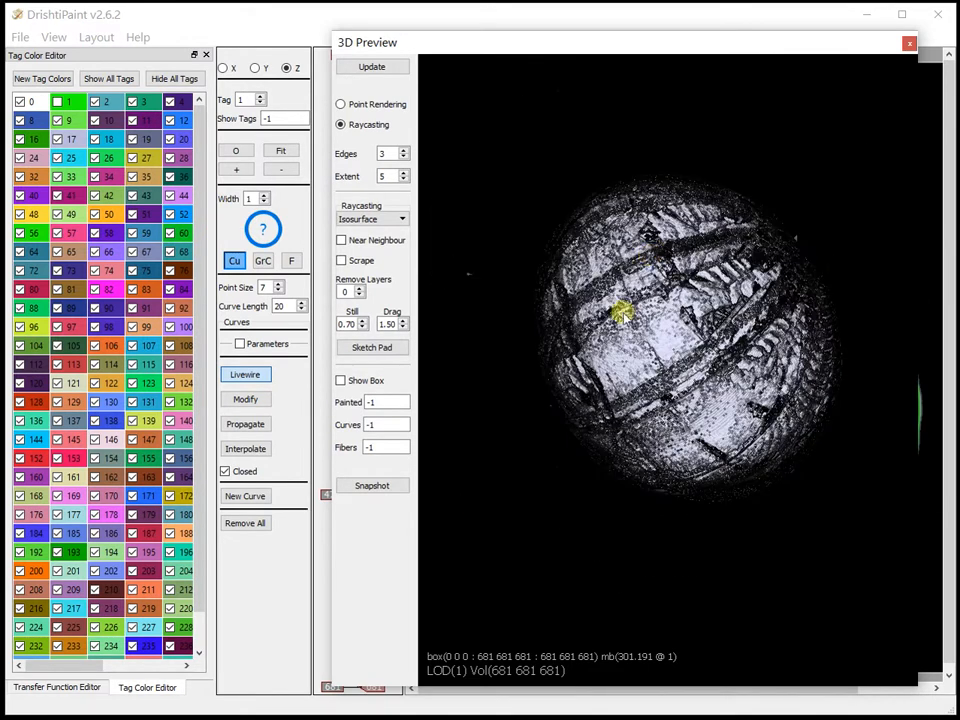
{"action": "left_click_drag", "start_coordinate": [641, 429], "coordinate": [780, 326]}
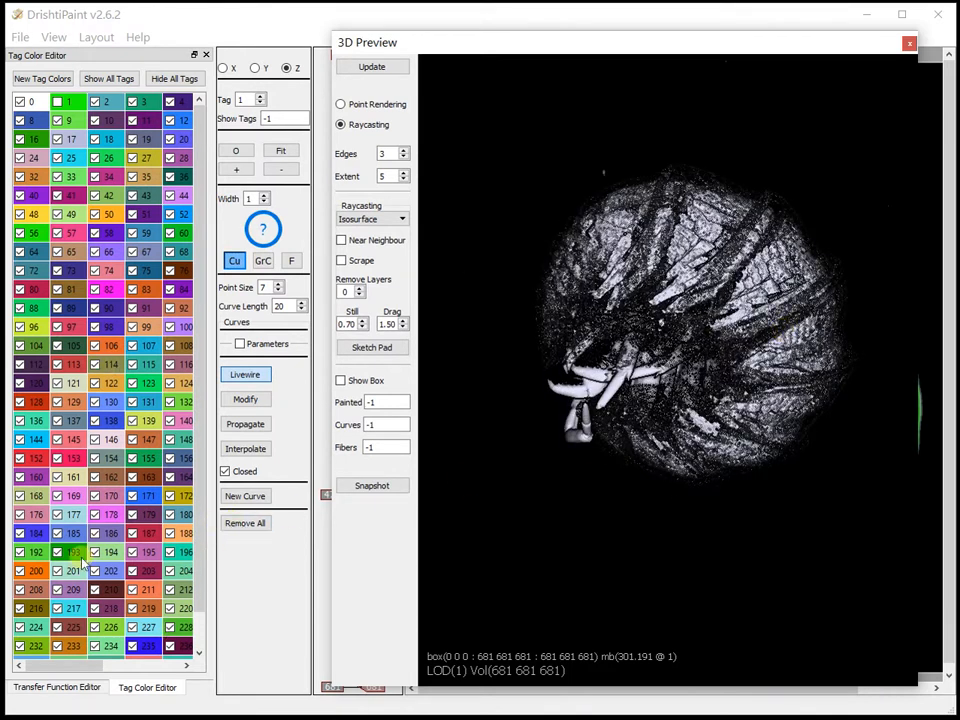
Step: Raise the transfer function's lower limit to about a quarter of the histogram range and examine the untagged internal structures
{"action": "left_click", "coordinate": [70, 686]}
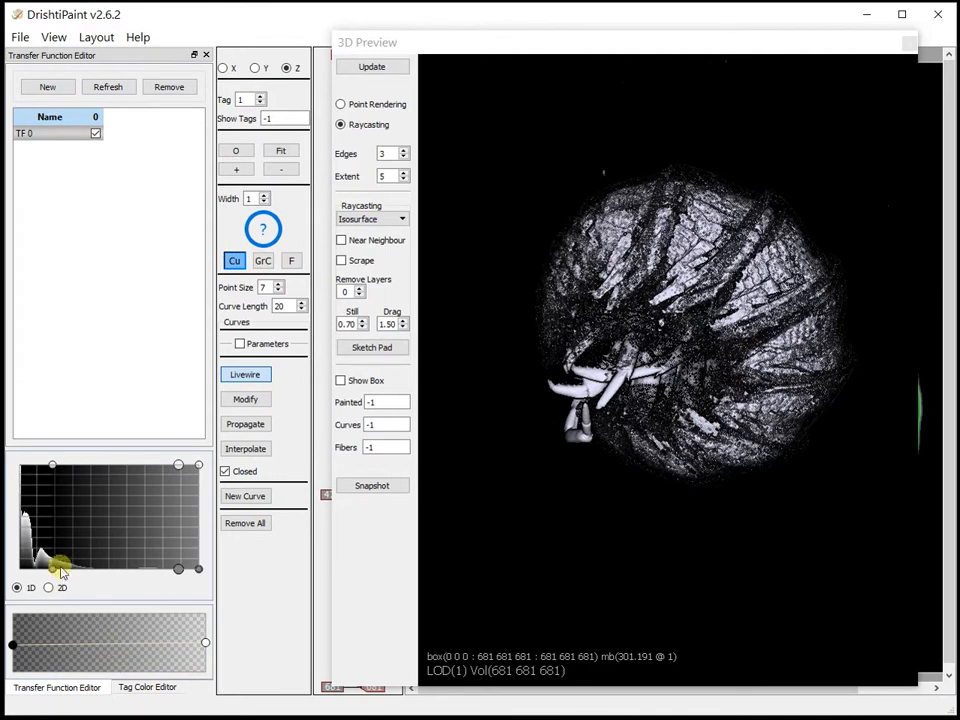
{"action": "left_click_drag", "start_coordinate": [53, 570], "coordinate": [72, 568]}
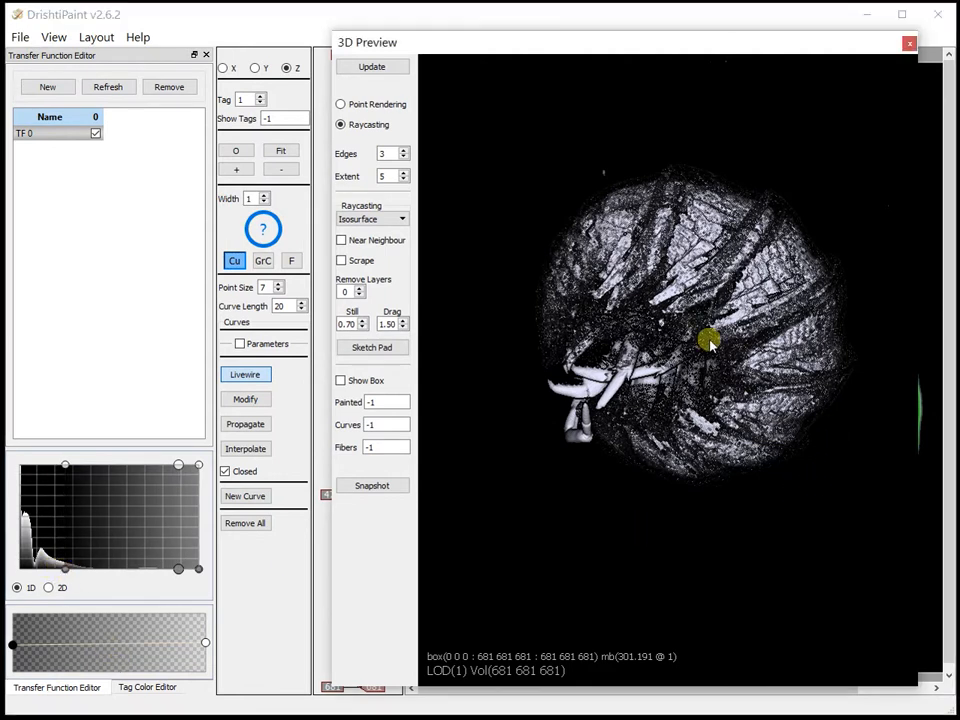
{"action": "mouse_move", "coordinate": [707, 340]}
{"action": "left_mouse_down"}
{"action": "mouse_move", "coordinate": [797, 375]}
{"action": "mouse_move", "coordinate": [568, 439]}
{"action": "mouse_move", "coordinate": [669, 407]}
{"action": "mouse_move", "coordinate": [692, 360]}
{"action": "mouse_move", "coordinate": [703, 360]}
{"action": "left_mouse_up"}
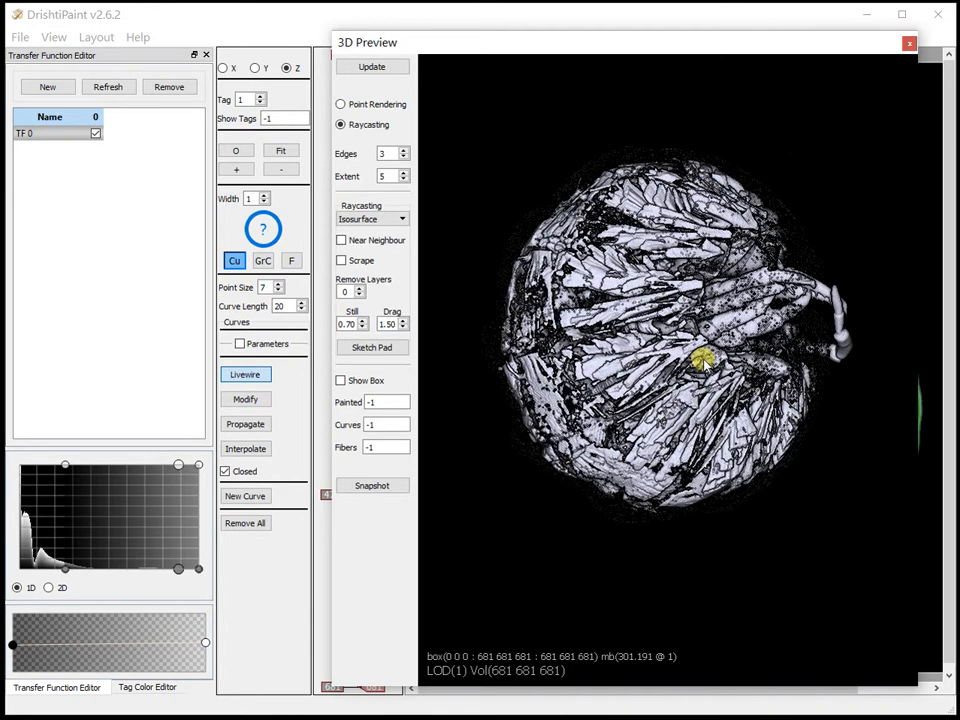
{"action": "scroll", "coordinate": [703, 360], "scroll_direction": "up", "scroll_amount": 4}
{"action": "left_click_drag", "start_coordinate": [553, 392], "coordinate": [640, 330]}
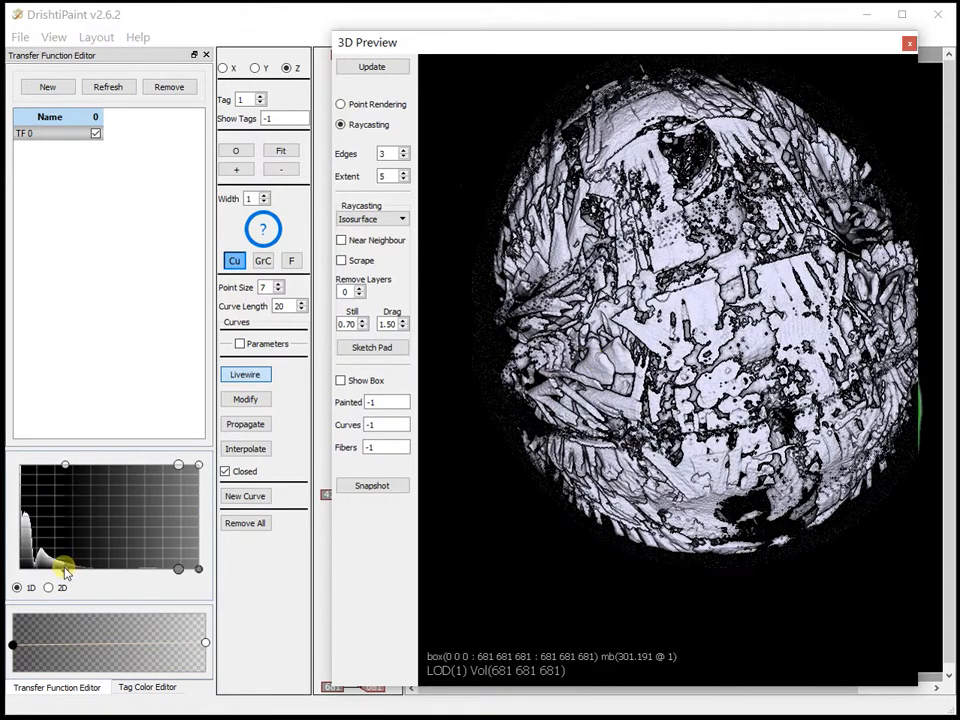
{"action": "left_click_drag", "start_coordinate": [542, 420], "coordinate": [704, 333]}
Step: Lower the transfer function's lower limit to about a tenth of the histogram range and show tag 1 to check its coverage
{"action": "left_click_drag", "start_coordinate": [62, 575], "coordinate": [44, 575]}
{"action": "left_click", "coordinate": [694, 356]}
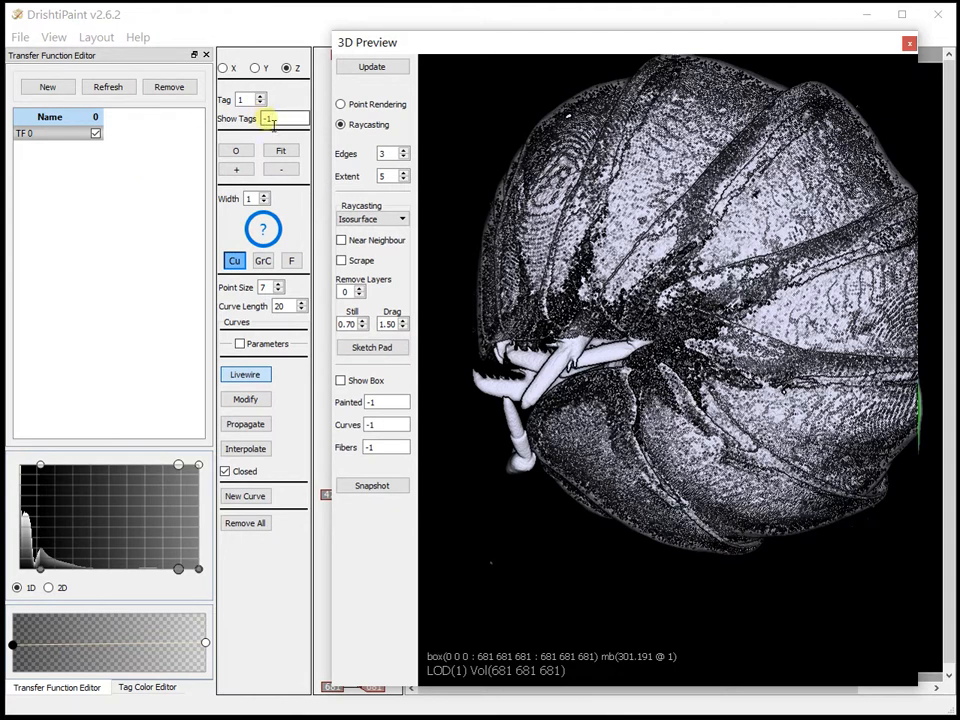
{"action": "left_click", "coordinate": [38, 570]}
{"action": "left_click_drag", "start_coordinate": [40, 570], "coordinate": [35, 573]}
{"action": "left_click", "coordinate": [146, 687]}
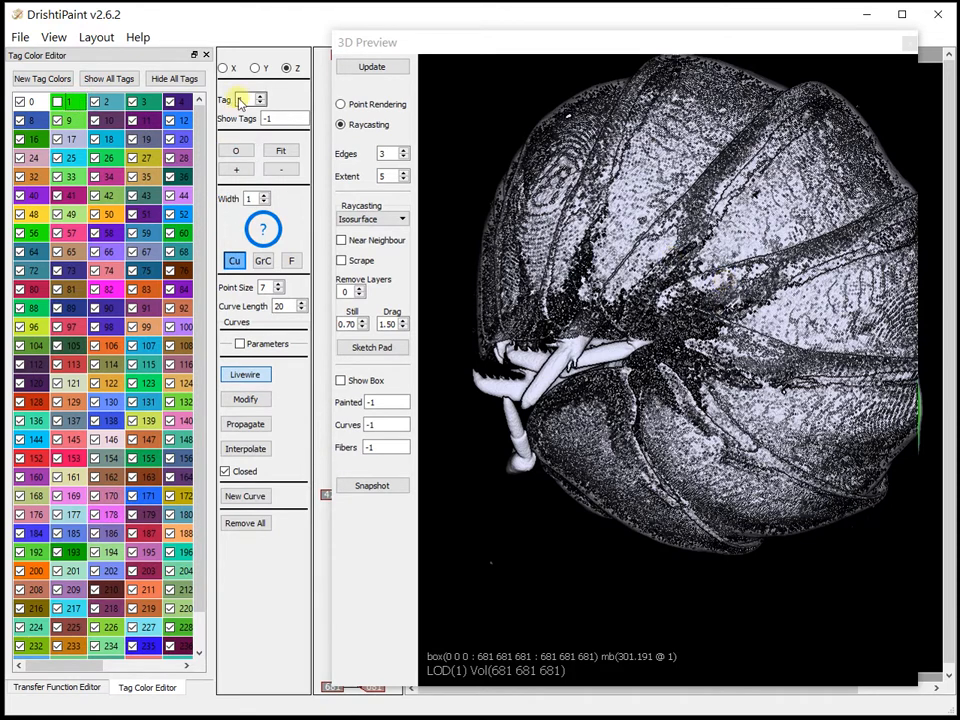
{"action": "left_click_drag", "start_coordinate": [643, 311], "coordinate": [680, 368]}
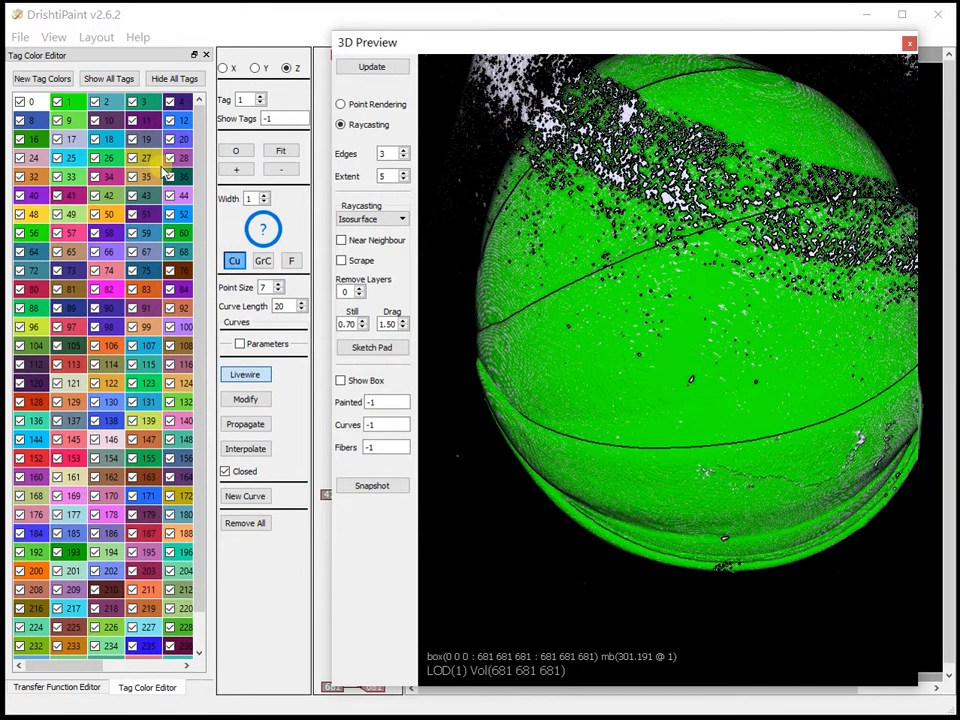
Step: Hide tag 1 and raise the transfer function's lower limit to about a fifth of the histogram range
{"action": "left_click", "coordinate": [58, 102]}
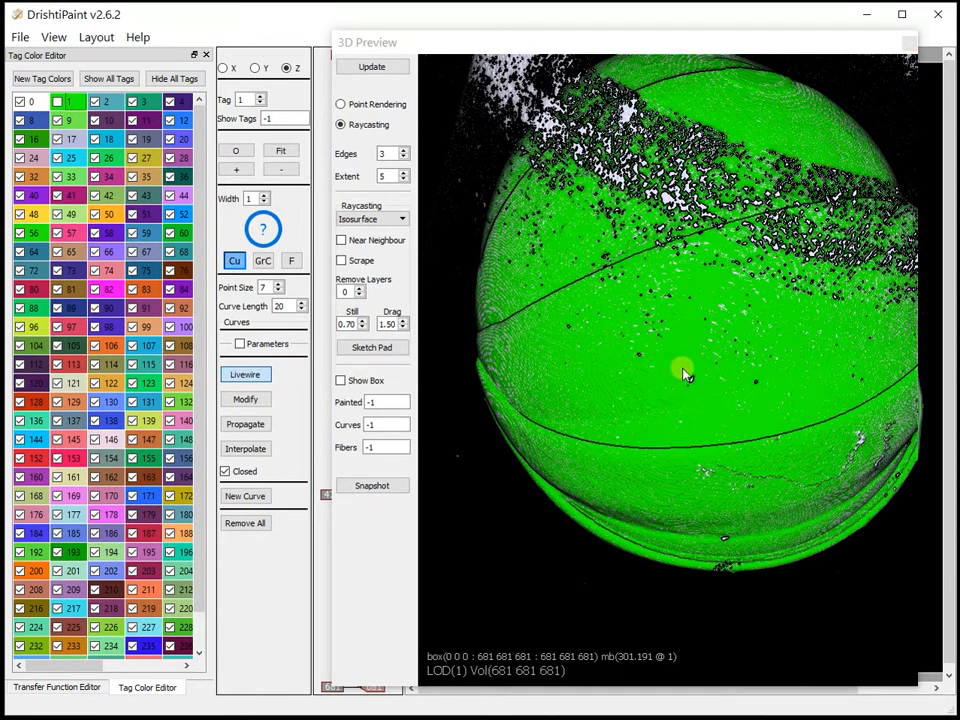
{"action": "left_click_drag", "start_coordinate": [666, 377], "coordinate": [688, 346]}
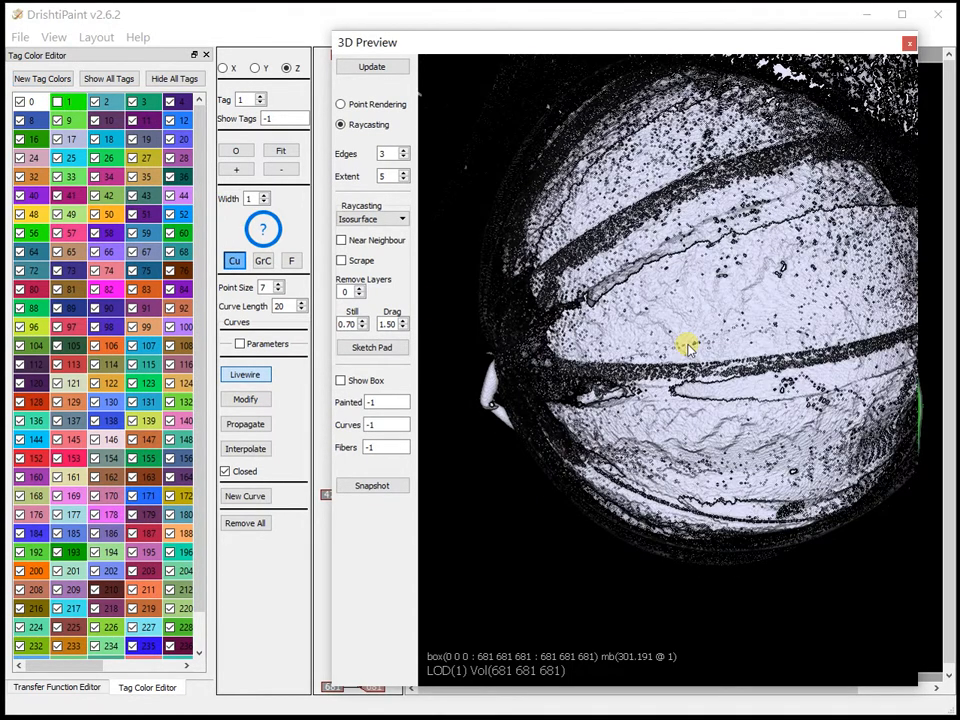
{"action": "scroll", "coordinate": [688, 346], "scroll_direction": "down", "scroll_amount": 5}
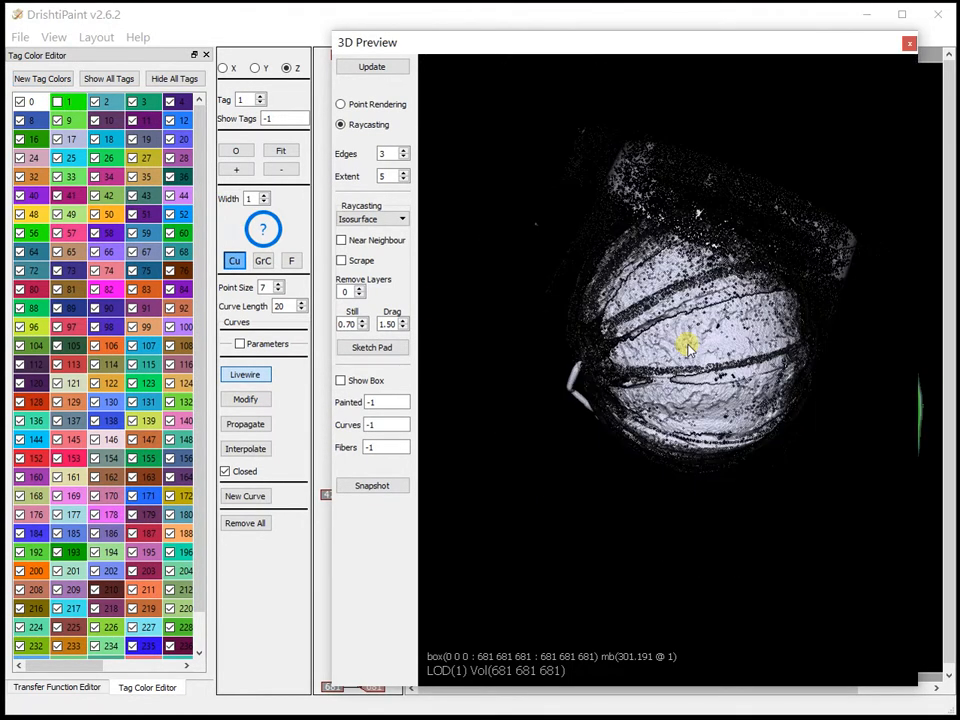
{"action": "left_click", "coordinate": [58, 688]}
{"action": "left_click_drag", "start_coordinate": [33, 572], "coordinate": [56, 566]}
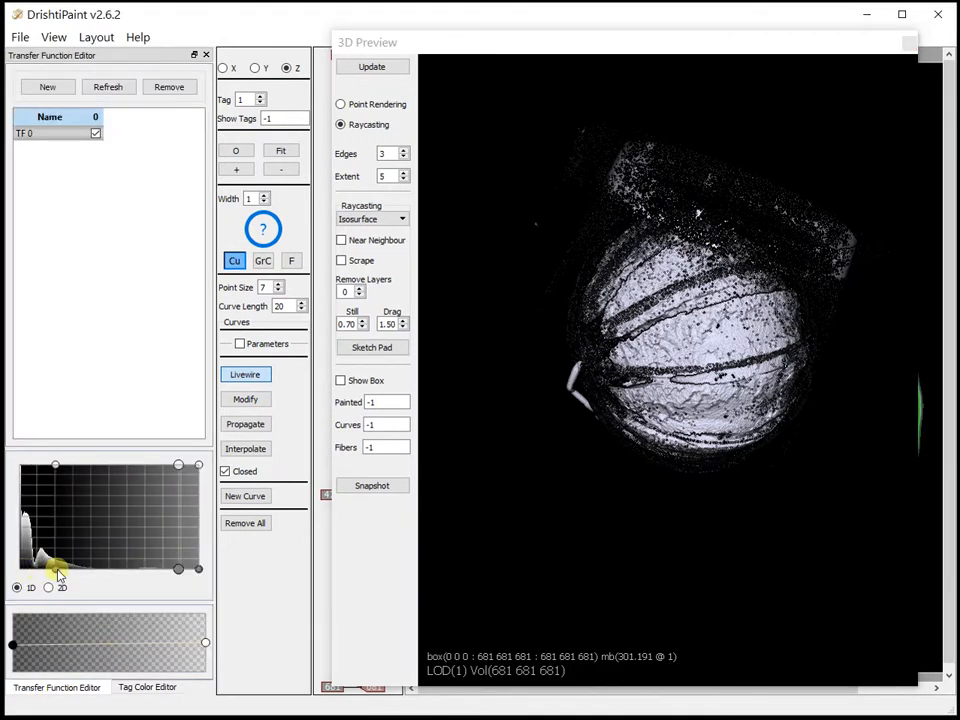
Step: Examine the exposed limbs and muscles up close and from other sides, and turn on Near Neighbour rendering
{"action": "left_click_drag", "start_coordinate": [760, 425], "coordinate": [756, 311]}
{"action": "scroll", "coordinate": [745, 316], "scroll_direction": "up", "scroll_amount": 8}
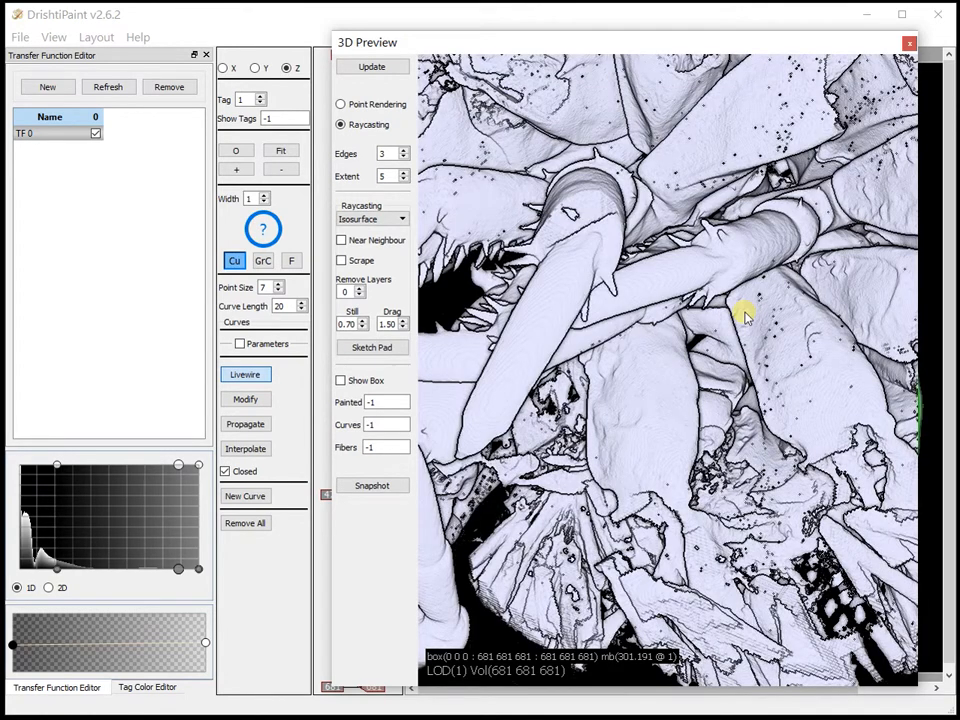
{"action": "scroll", "coordinate": [655, 360], "scroll_direction": "down", "scroll_amount": 8}
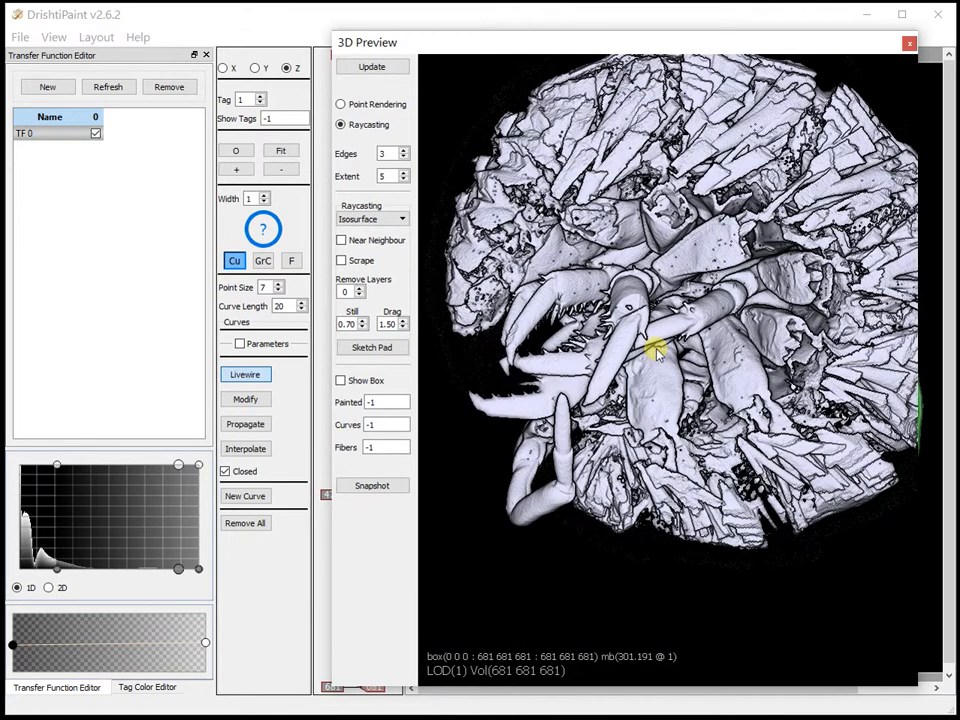
{"action": "left_click_drag", "start_coordinate": [655, 352], "coordinate": [649, 343]}
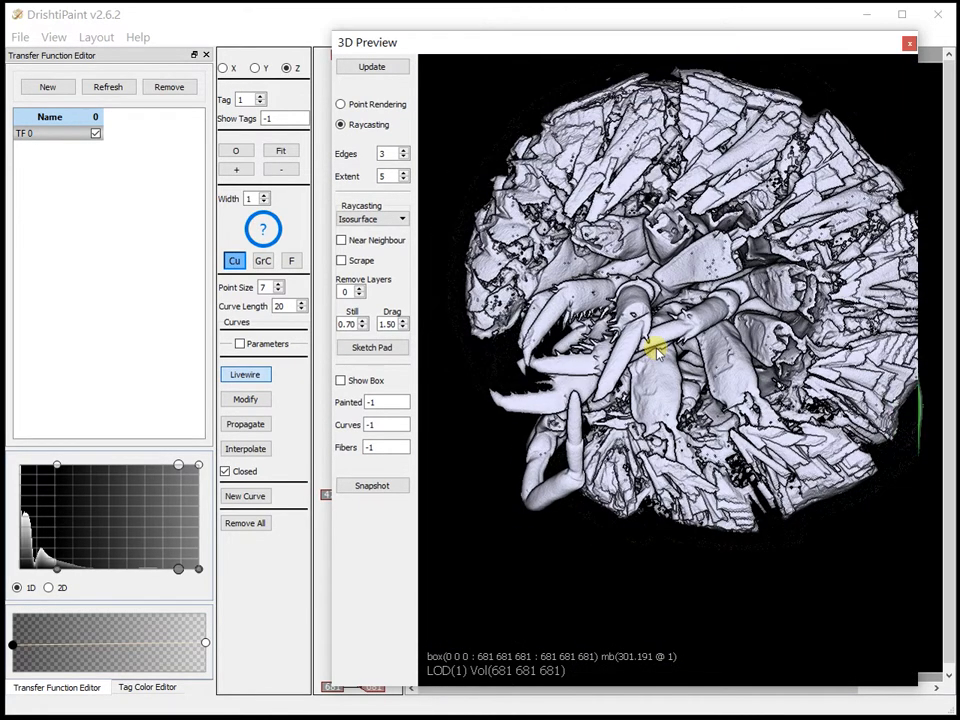
{"action": "left_click", "coordinate": [342, 241]}
{"action": "left_click_drag", "start_coordinate": [729, 399], "coordinate": [606, 343]}
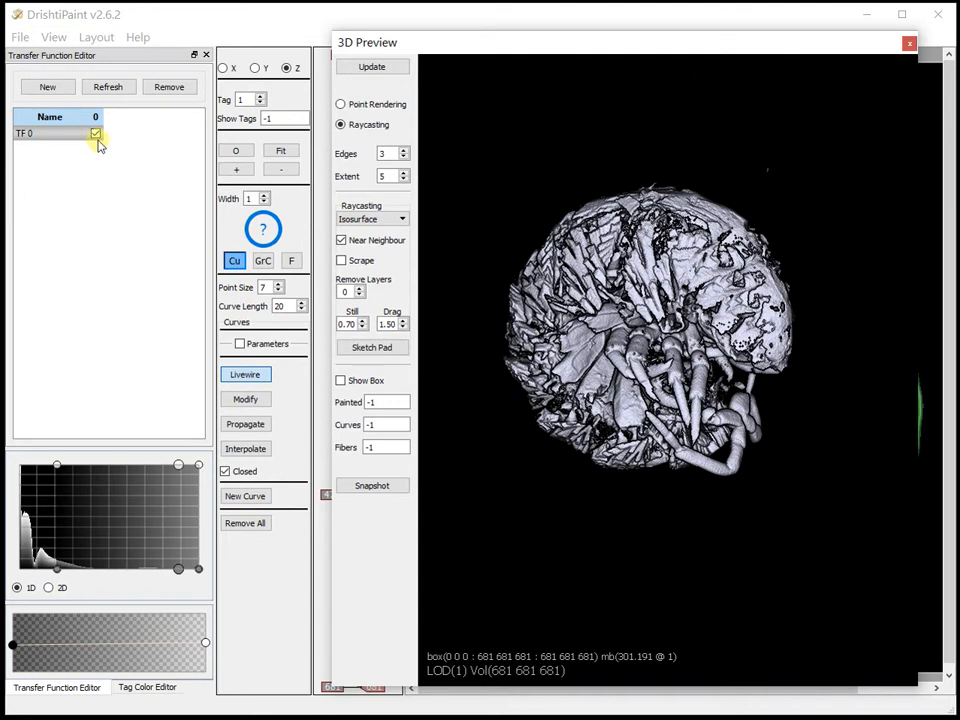
Step: Show tag 1 over the specimen again, and hide tag 0 to view the shell without the untagged structures
{"action": "left_click", "coordinate": [147, 687]}
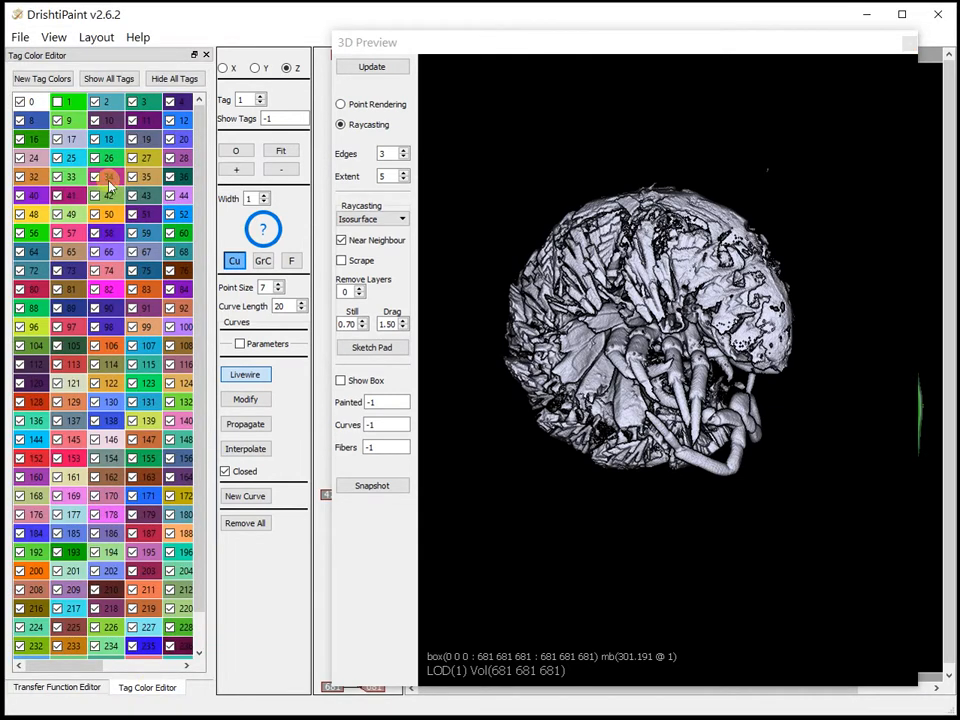
{"action": "left_click", "coordinate": [729, 321], "text": "shift"}
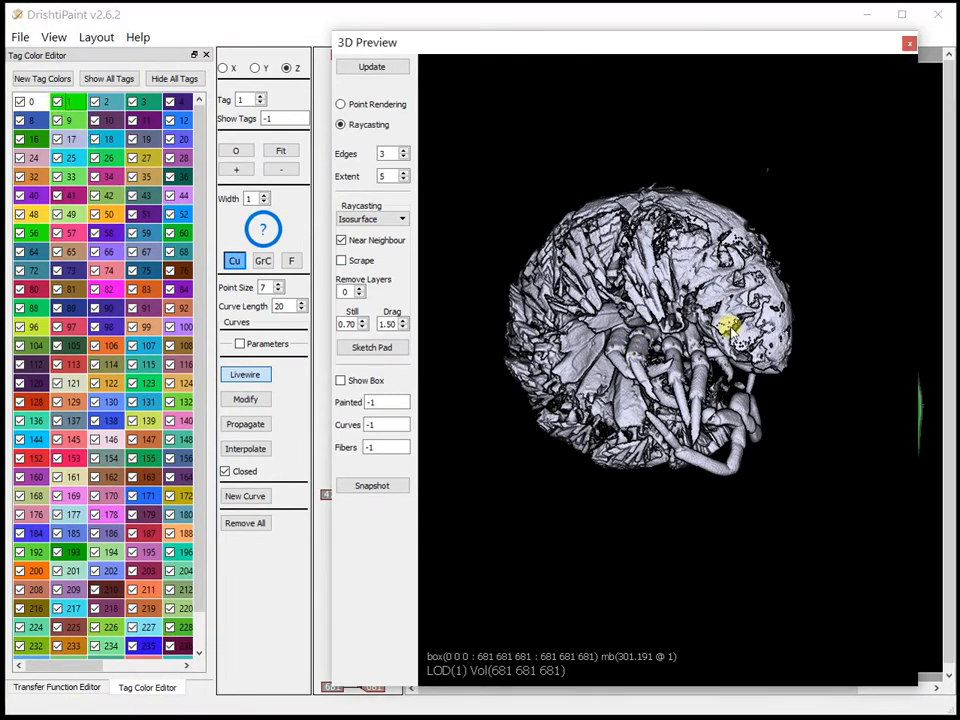
{"action": "left_click_drag", "start_coordinate": [648, 318], "coordinate": [612, 308]}
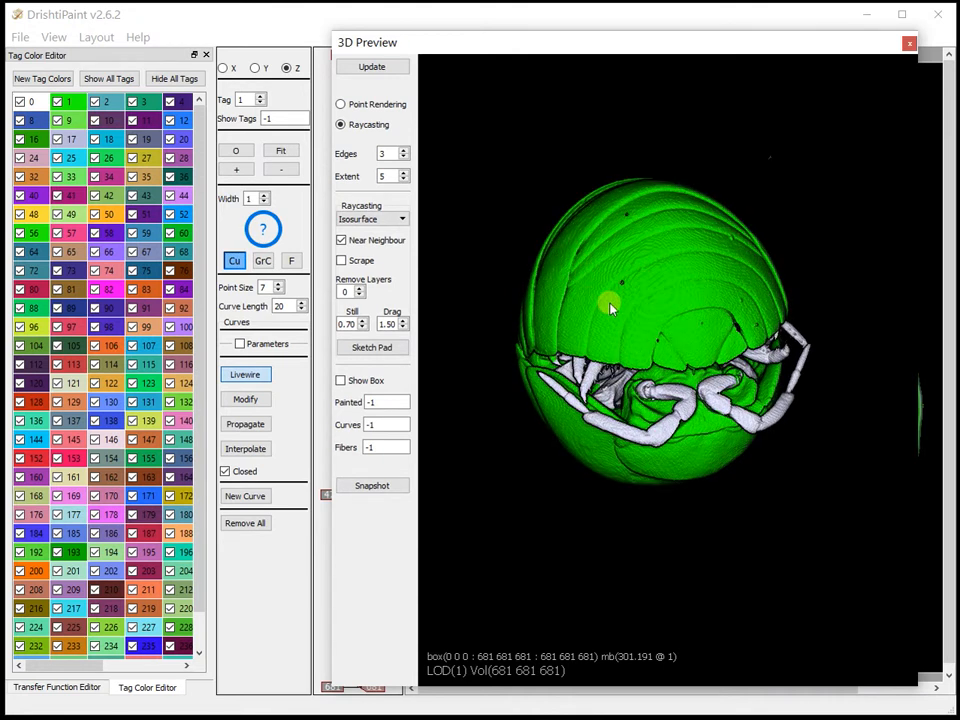
{"action": "left_click", "coordinate": [21, 102]}
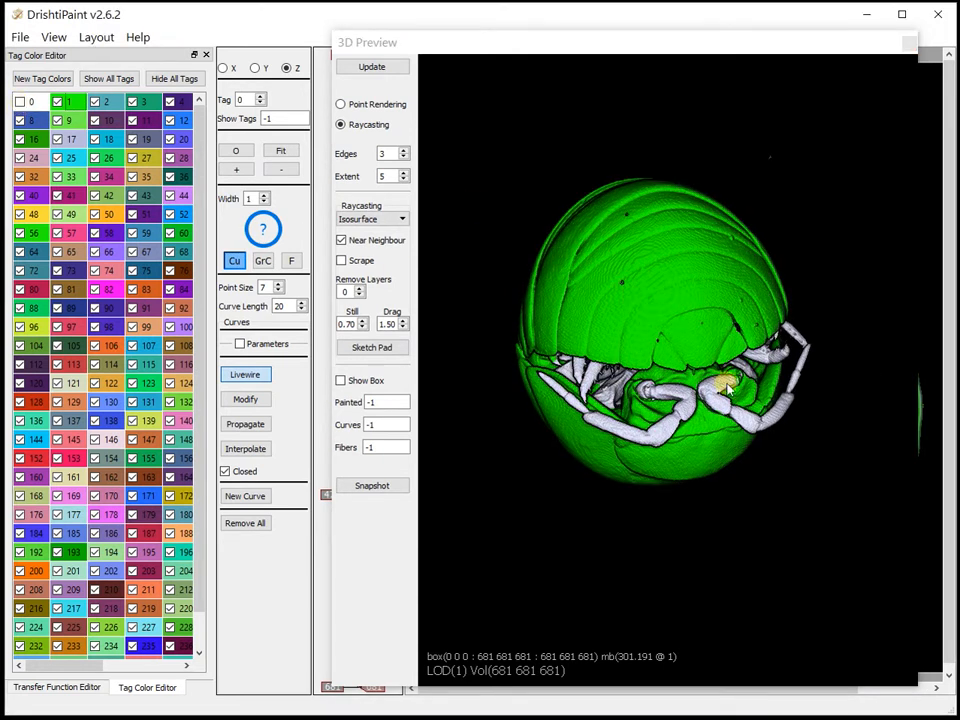
Step: Cut the specimen open with a clip plane, show tag 0 again, and examine the exposed interior
{"action": "left_click_drag", "start_coordinate": [716, 356], "coordinate": [615, 229]}
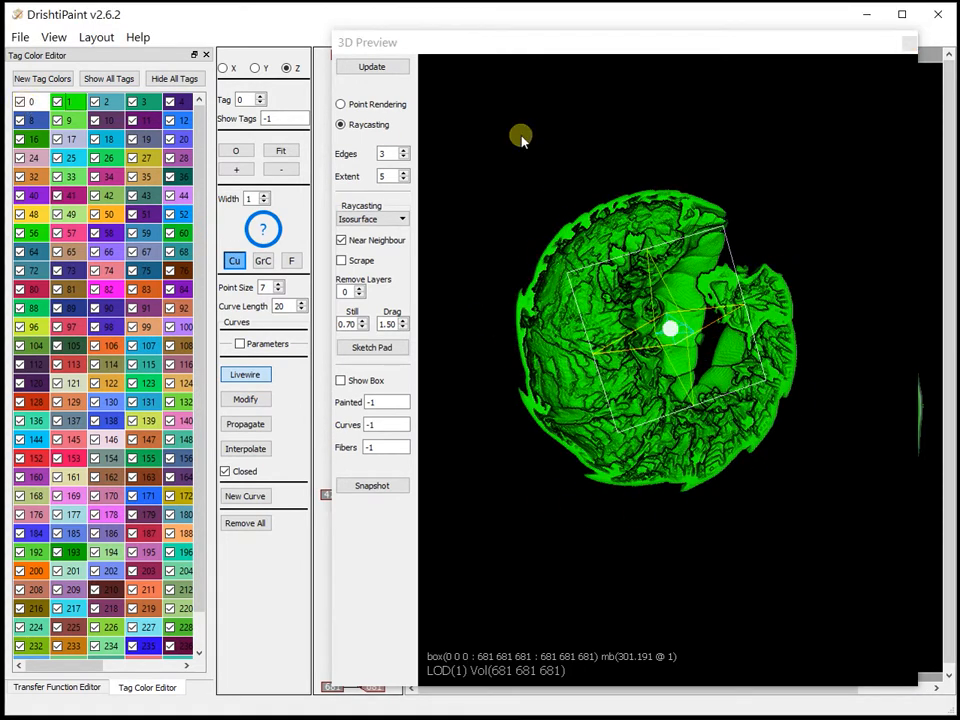
{"action": "left_click", "coordinate": [666, 133]}
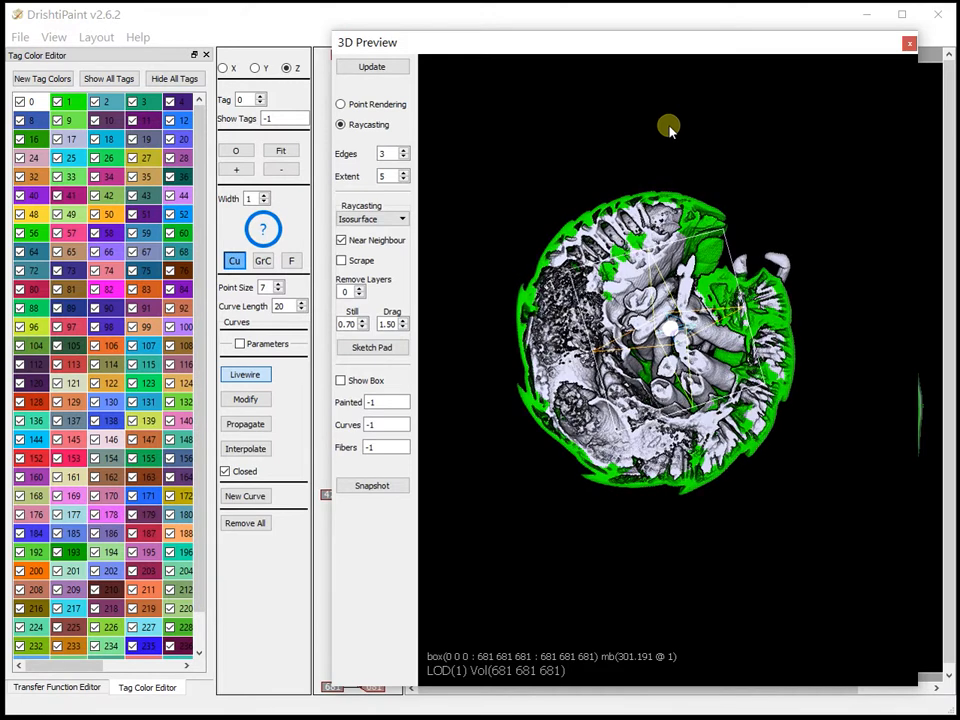
{"action": "left_click_drag", "start_coordinate": [745, 555], "coordinate": [778, 557]}
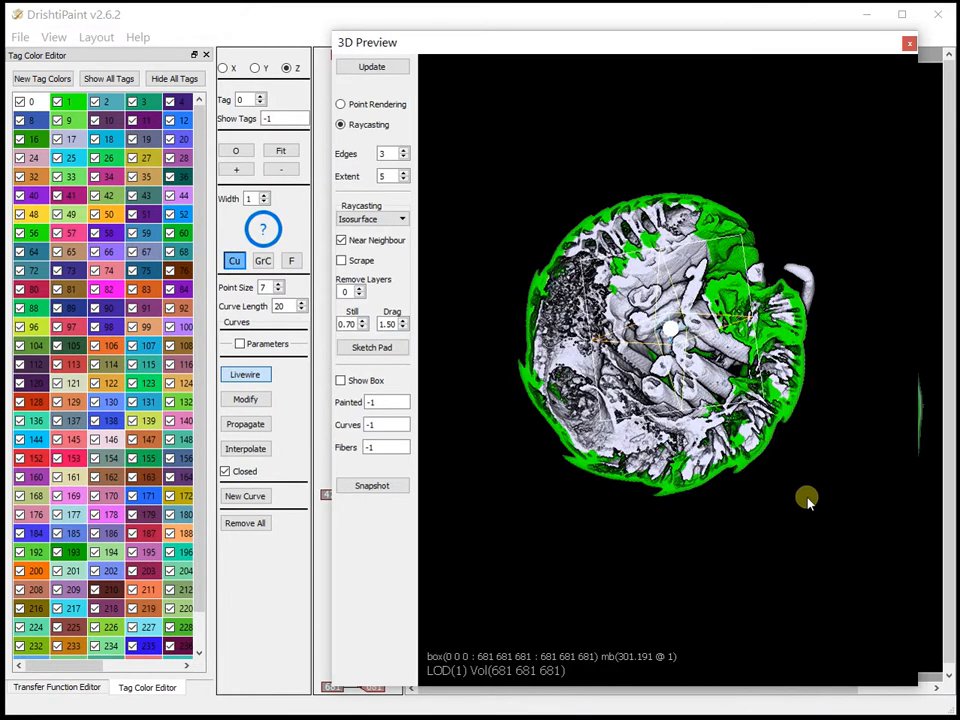
{"action": "left_click_drag", "start_coordinate": [796, 510], "coordinate": [861, 276]}
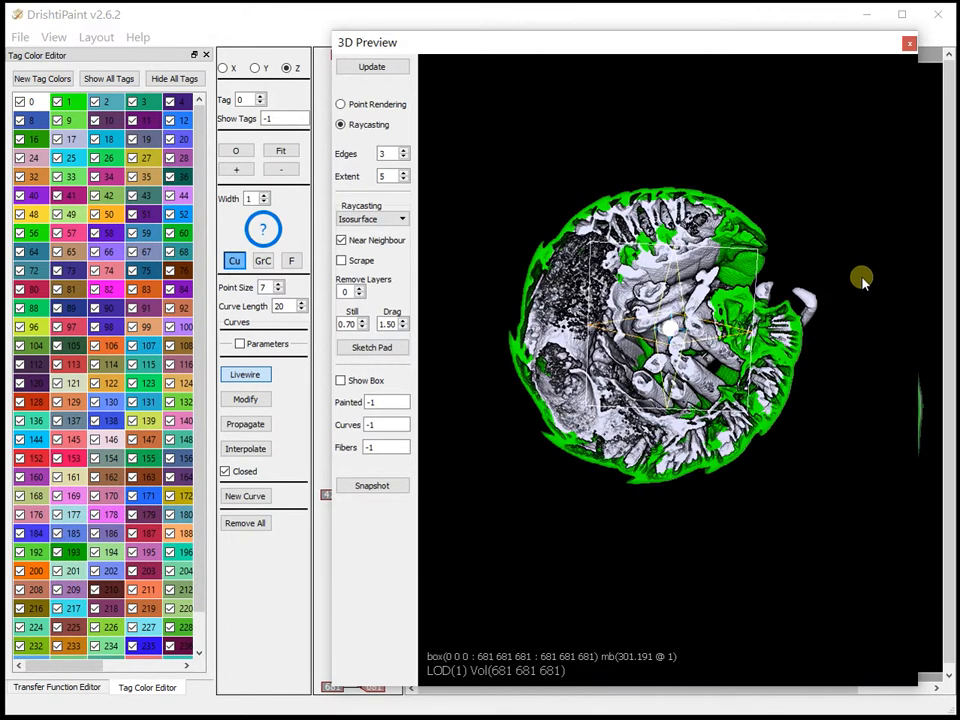
{"action": "left_click_drag", "start_coordinate": [678, 337], "coordinate": [671, 336]}
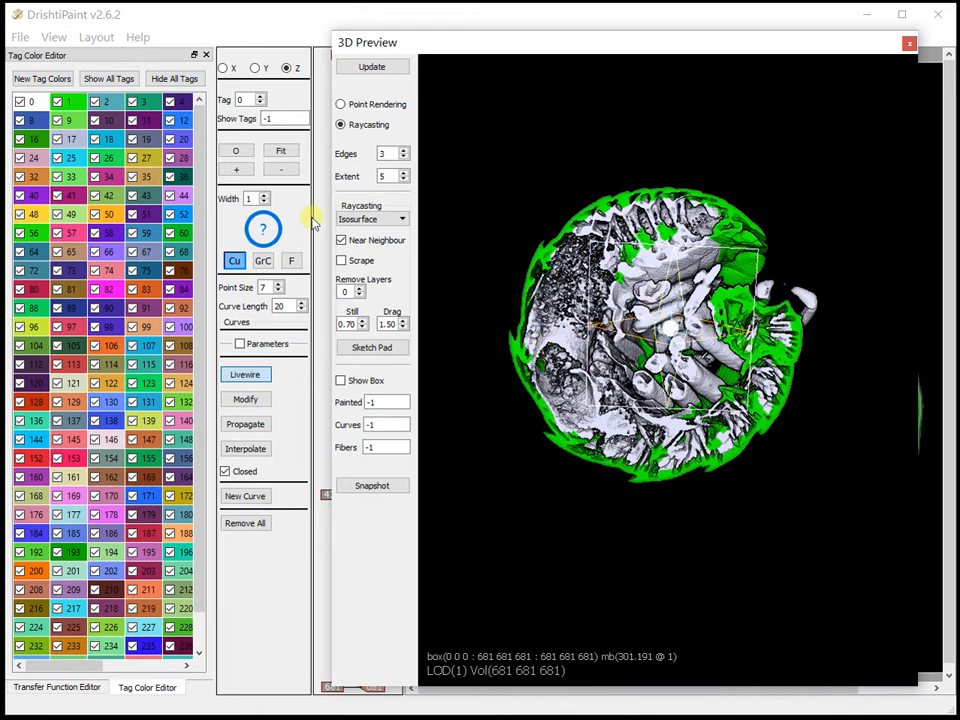
Step: Region-grow the exposed untagged interior into tag 12 and remove the clip plane
{"action": "left_click", "coordinate": [185, 120]}
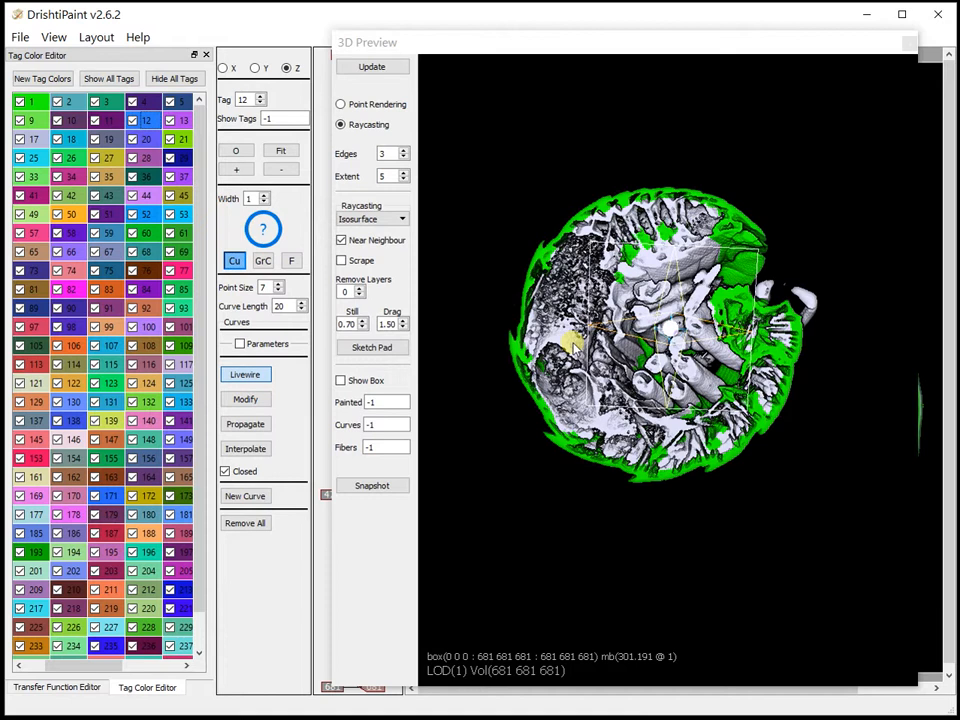
{"action": "left_click_drag", "start_coordinate": [607, 555], "coordinate": [616, 563]}
{"action": "key", "text": "f"}
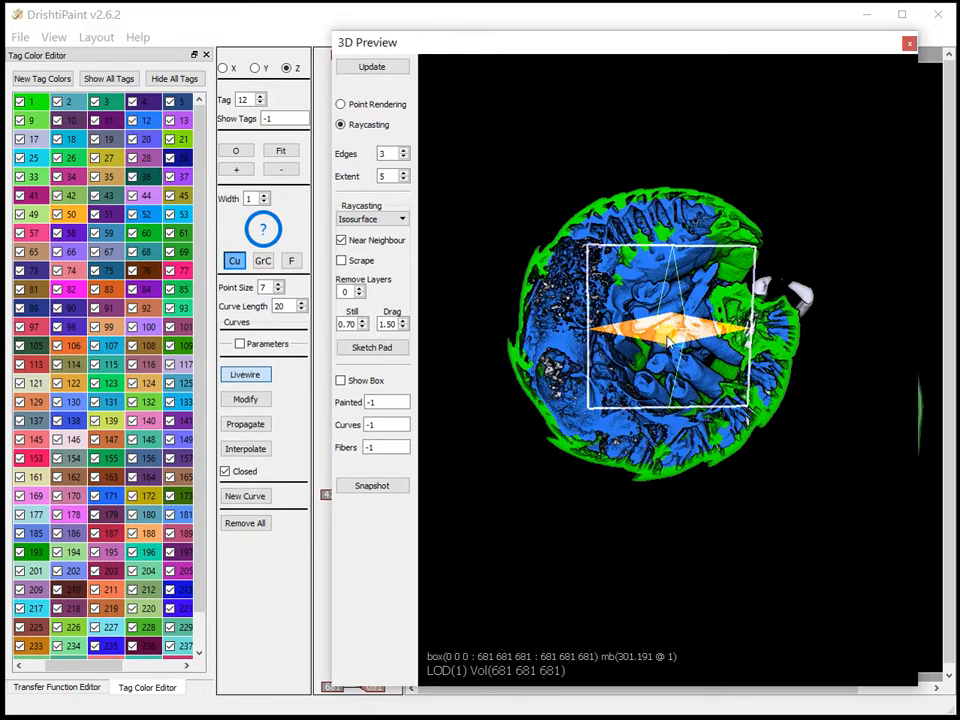
{"action": "key", "text": "Delete"}
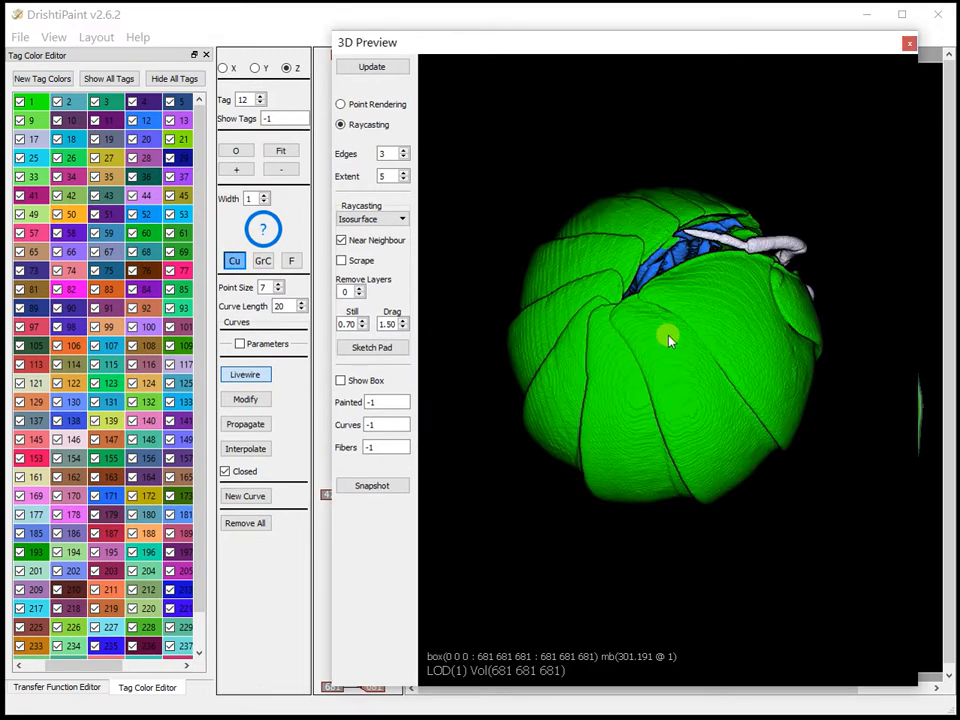
Step: Hide tag 1 and region-grow the remaining untagged patches around the interior into tag 1
{"action": "left_click", "coordinate": [21, 102]}
{"action": "left_click_drag", "start_coordinate": [795, 413], "coordinate": [660, 312]}
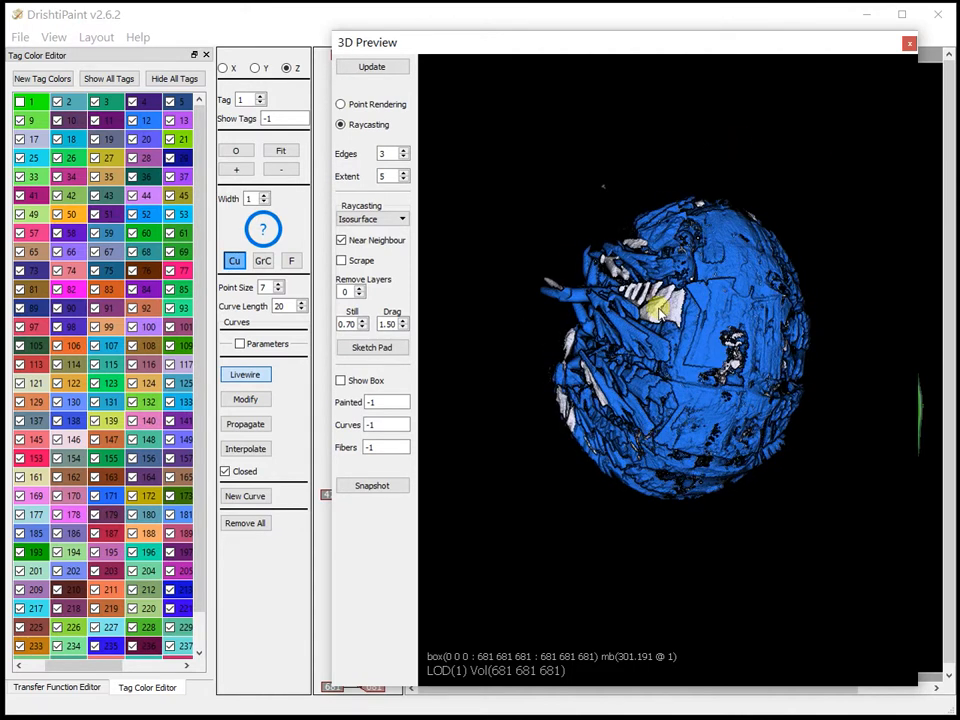
{"action": "key", "text": "f"}
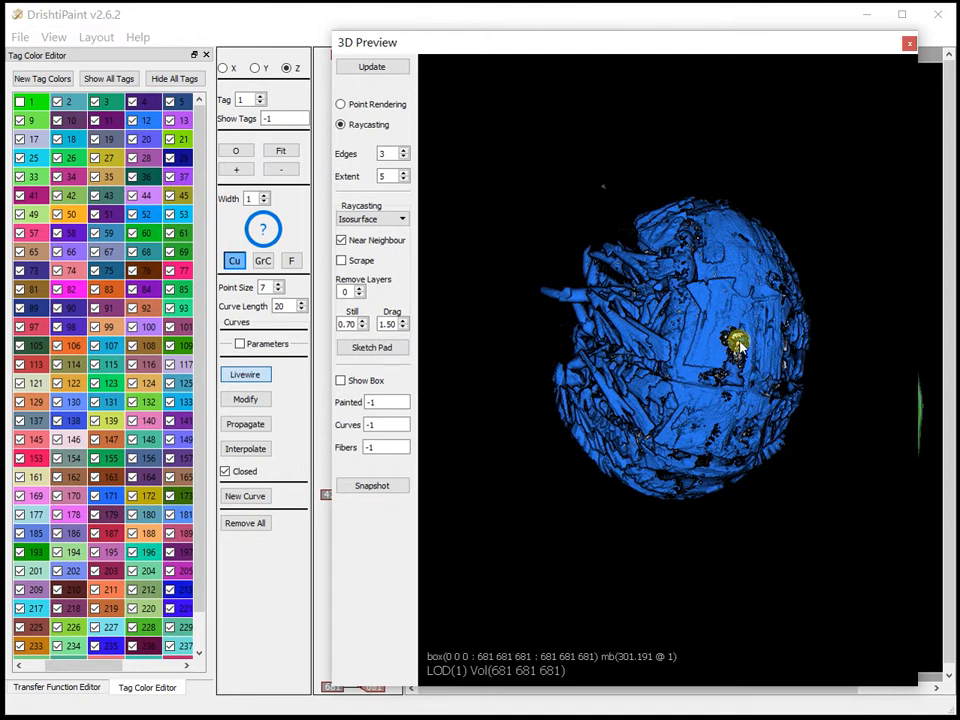
{"action": "key", "text": "f"}
{"action": "left_click_drag", "start_coordinate": [767, 448], "coordinate": [607, 416]}
{"action": "left_click", "coordinate": [579, 340]}
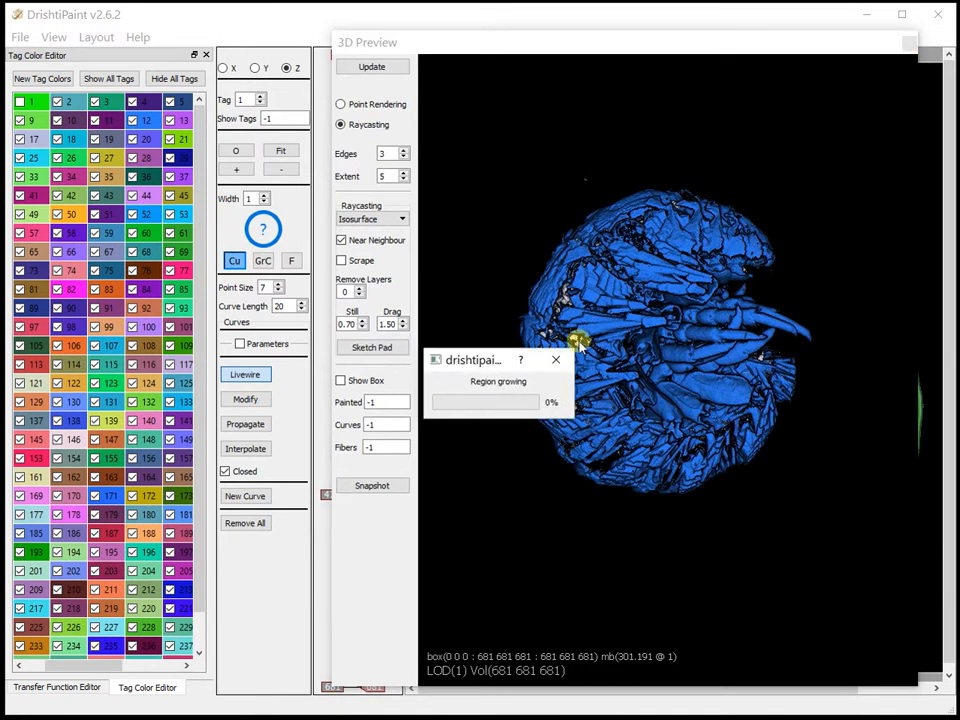
{"action": "left_click", "coordinate": [564, 302]}
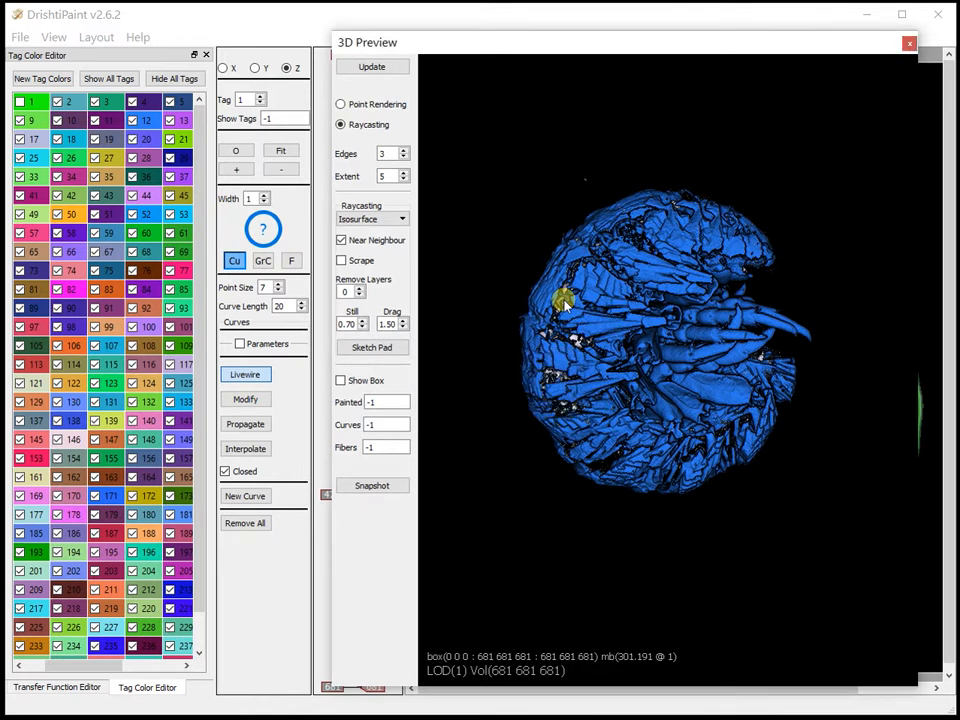
Step: Lower the transfer function's lower limit to about a seventh of the histogram range and dilate over the exposed untagged voxels
{"action": "left_click", "coordinate": [90, 688]}
{"action": "left_click_drag", "start_coordinate": [57, 570], "coordinate": [47, 568]}
{"action": "left_click", "coordinate": [614, 440]}
{"action": "mouse_move", "coordinate": [614, 438]}
{"action": "left_mouse_down"}
{"action": "mouse_move", "coordinate": [545, 378]}
{"action": "mouse_move", "coordinate": [624, 425]}
{"action": "left_mouse_up"}
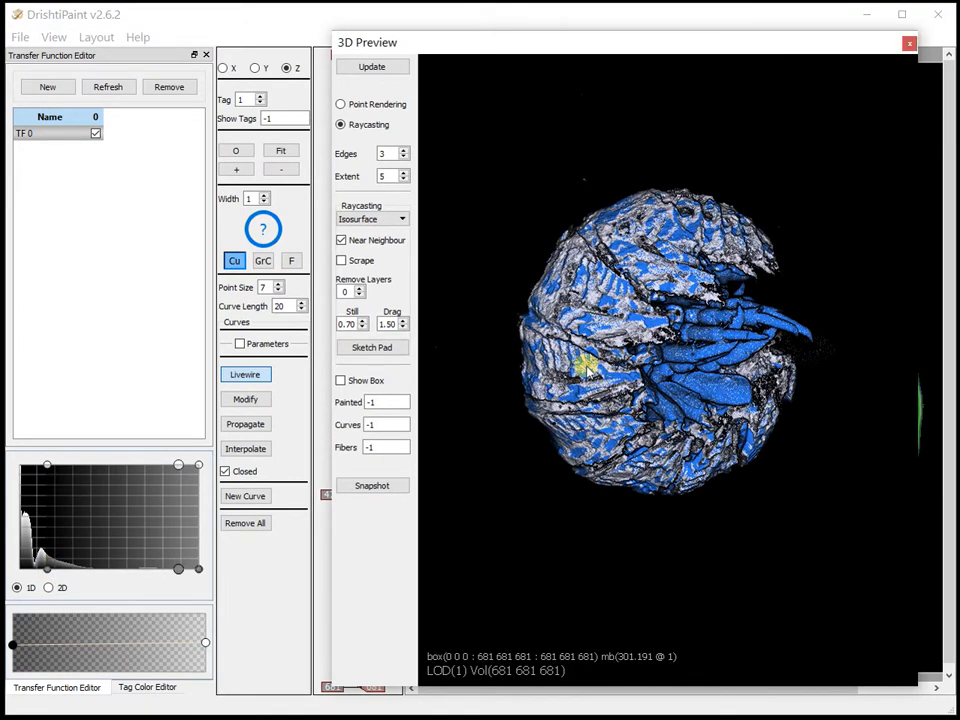
{"action": "key", "text": "d"}
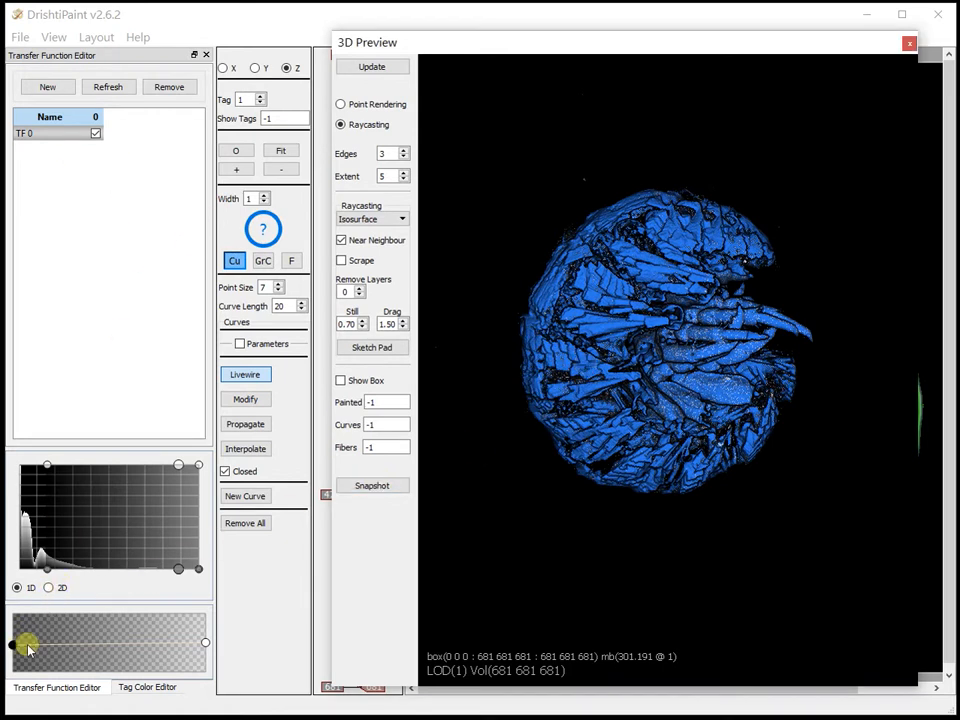
Step: Check the interior with the lower limit at about three tenths of the histogram range, and set the limit to about a fifth
{"action": "left_click_drag", "start_coordinate": [47, 570], "coordinate": [72, 570]}
{"action": "left_click_drag", "start_coordinate": [625, 455], "coordinate": [853, 377]}
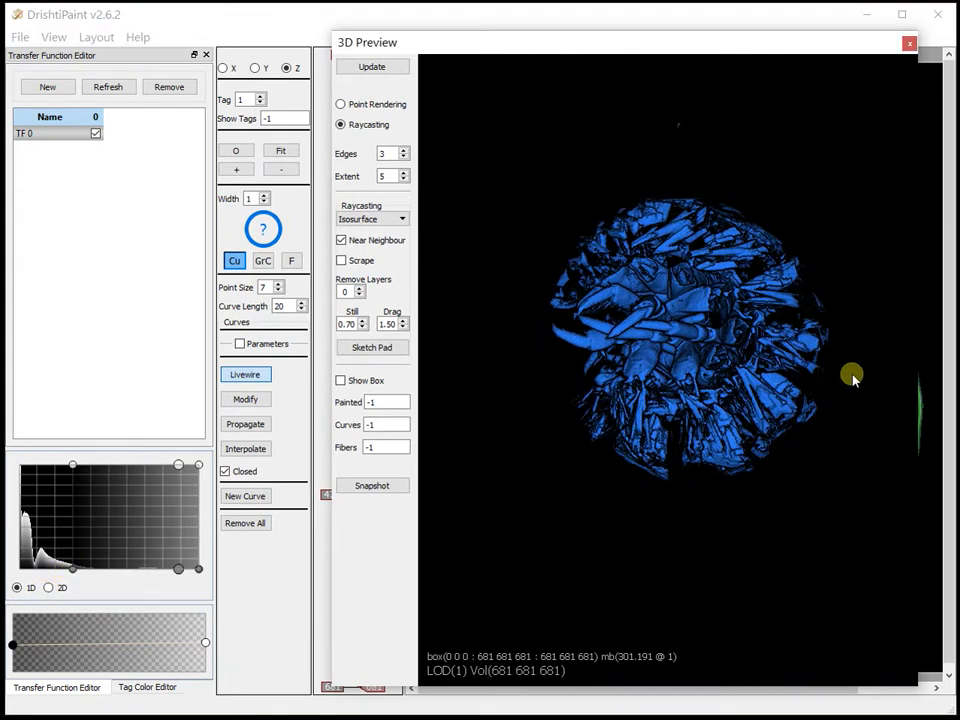
{"action": "left_click_drag", "start_coordinate": [72, 570], "coordinate": [56, 570]}
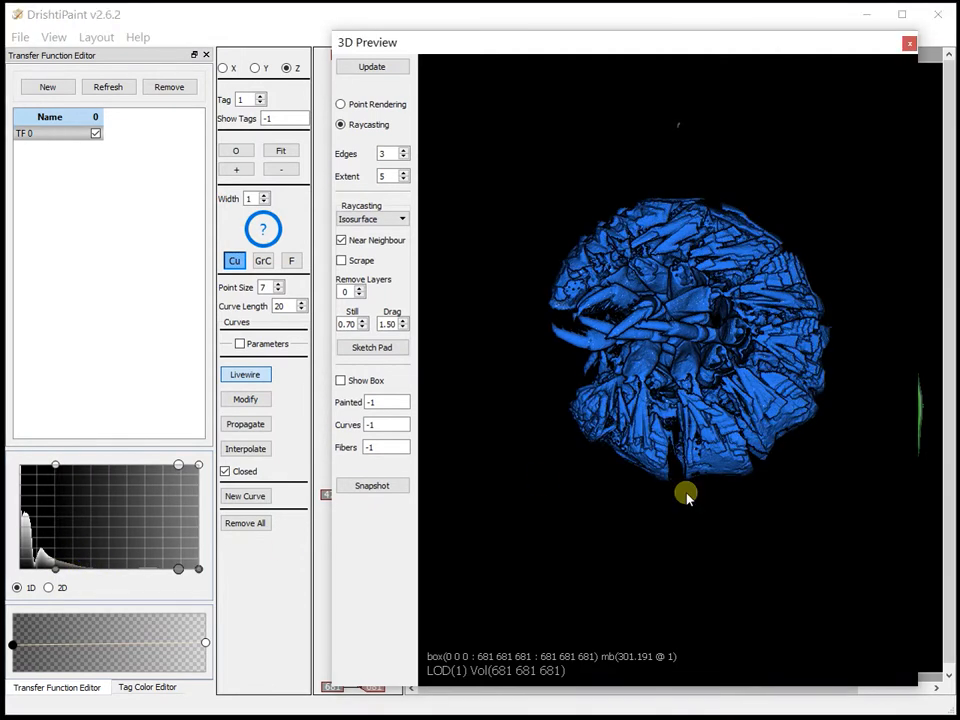
Step: Show tag 1 together with the tag 12 interior and inspect the segmented specimen from another side
{"action": "left_click", "coordinate": [130, 687]}
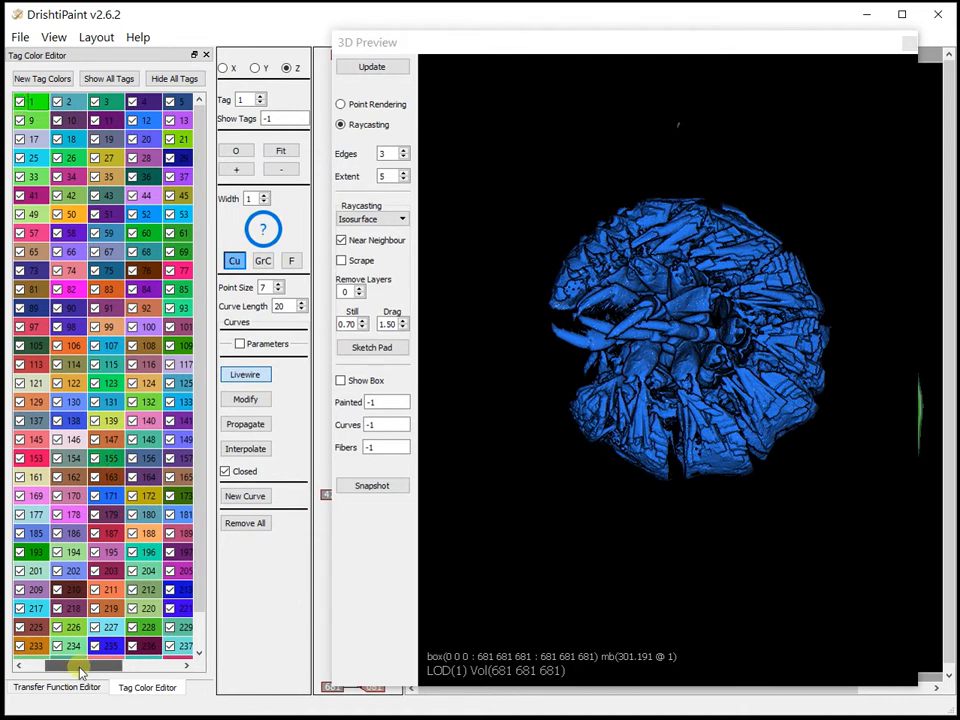
{"action": "left_click_drag", "start_coordinate": [81, 667], "coordinate": [55, 667]}
{"action": "left_click", "coordinate": [700, 360]}
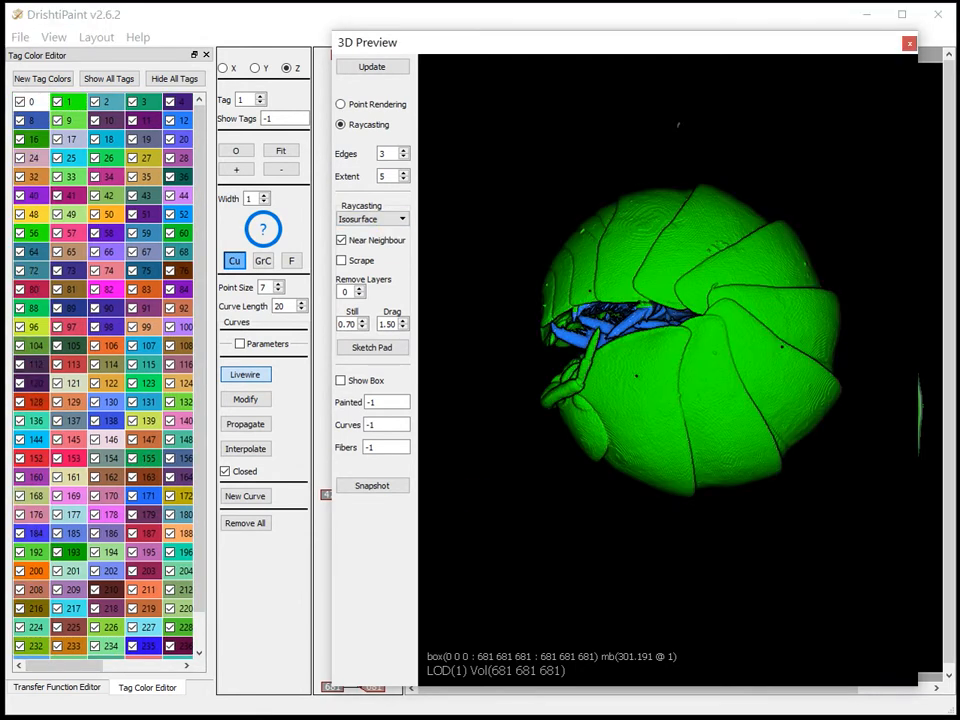
{"action": "left_click_drag", "start_coordinate": [664, 291], "coordinate": [436, 217]}
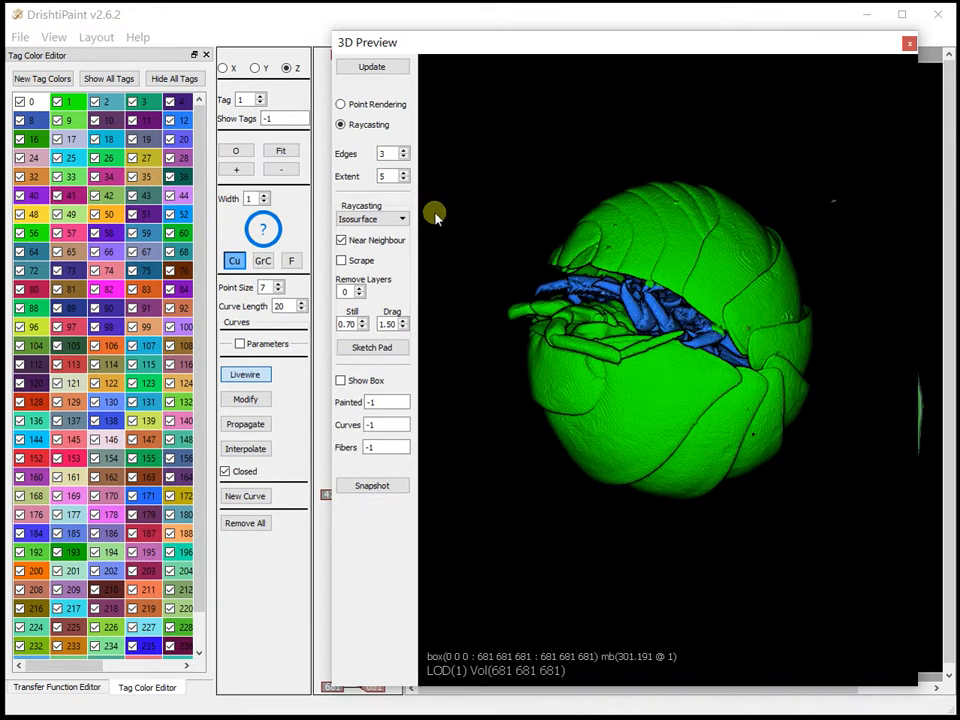
Step: Switch the preview's render mode to Raycasting and reshape the opacity curve to rise from zero to a low value at its upper end
{"action": "left_click", "coordinate": [375, 218]}
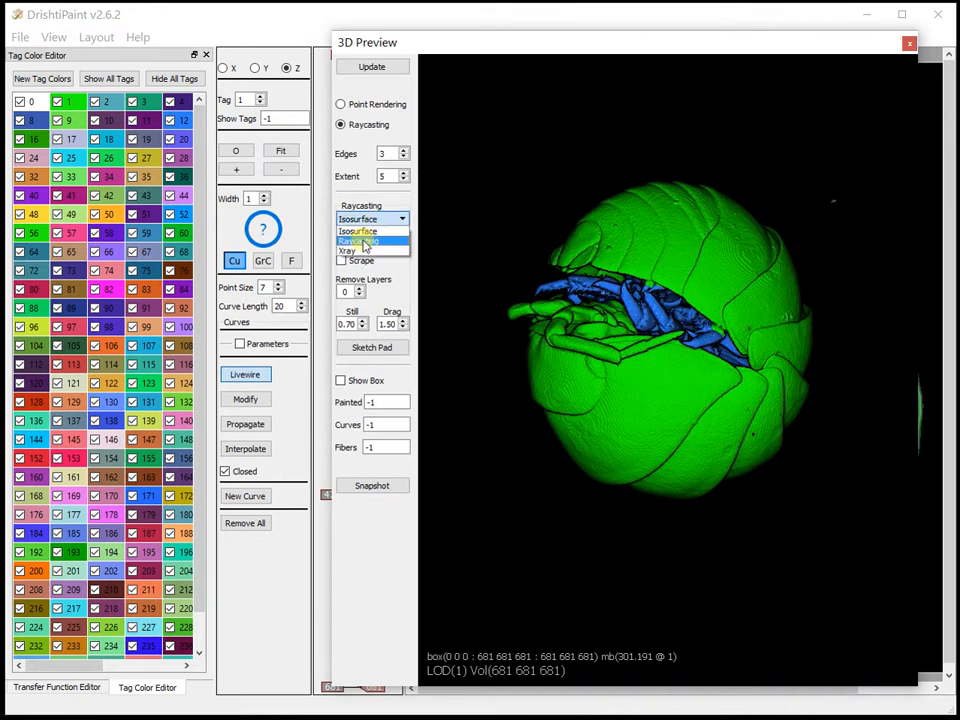
{"action": "left_click", "coordinate": [362, 241]}
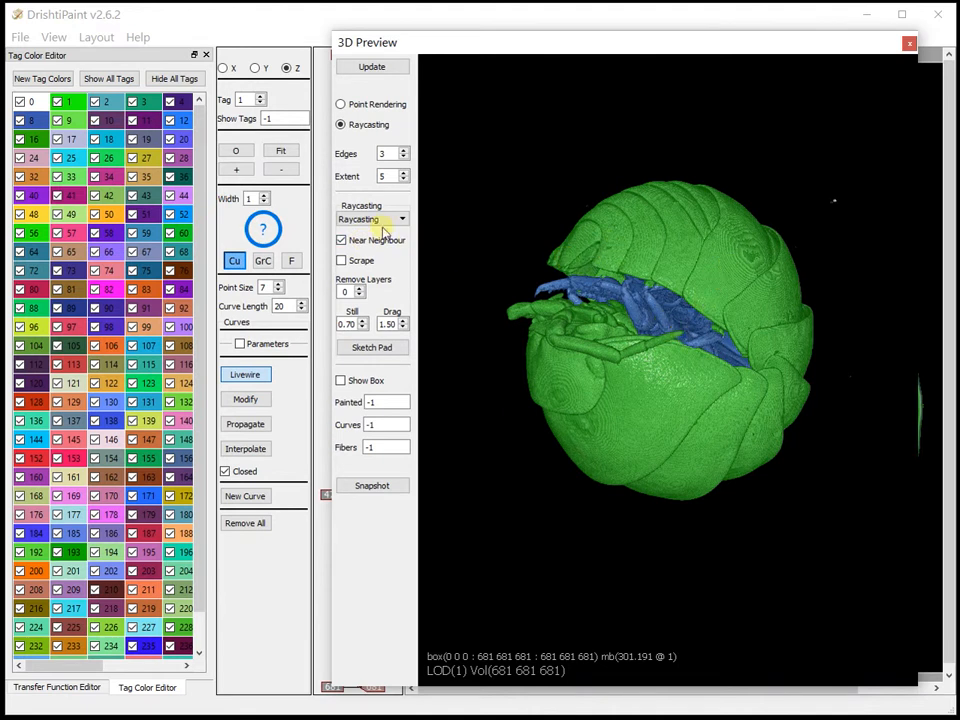
{"action": "left_click", "coordinate": [62, 689]}
{"action": "left_click_drag", "start_coordinate": [16, 643], "coordinate": [12, 697]}
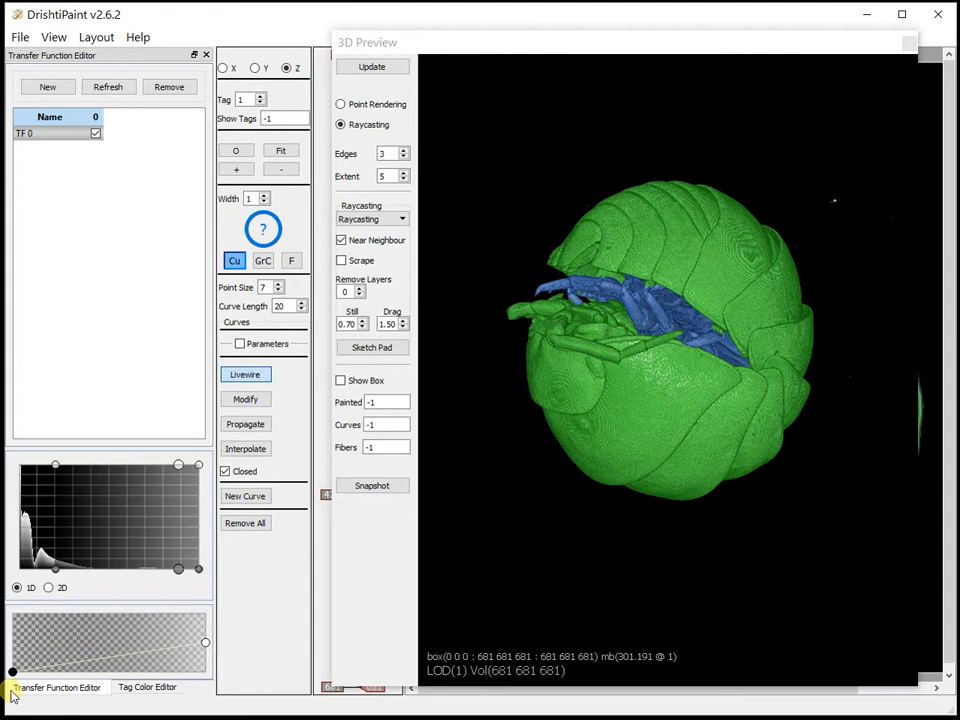
{"action": "left_click_drag", "start_coordinate": [711, 484], "coordinate": [695, 413]}
{"action": "left_click_drag", "start_coordinate": [207, 644], "coordinate": [208, 654]}
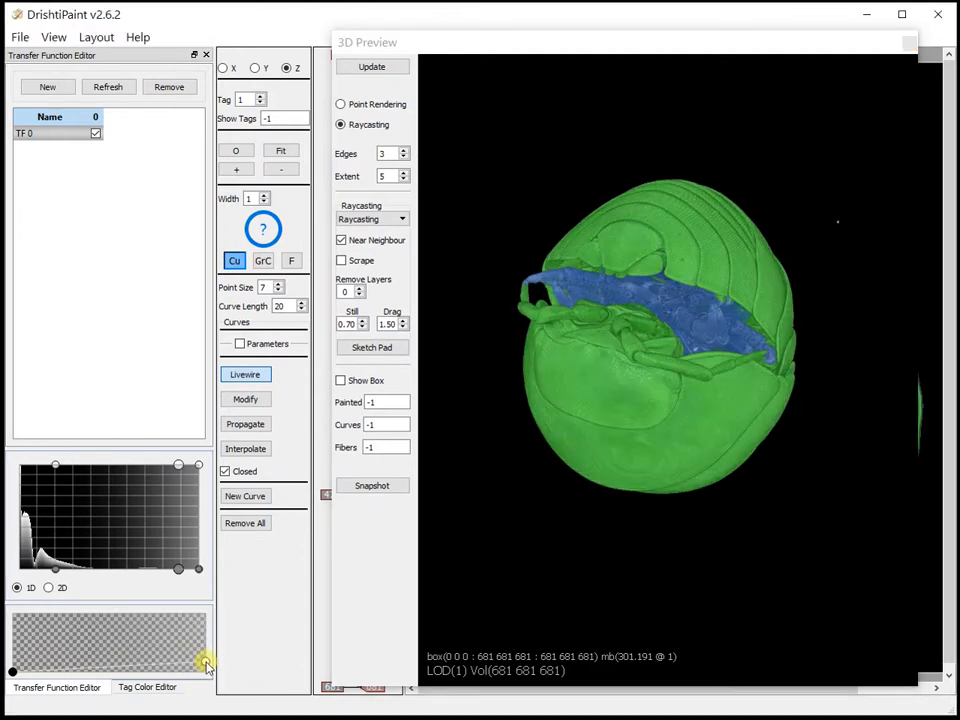
Step: Change the 3D preview's raycasting style to Xray and turn off Near Neighbour for the segmented specimen
{"action": "left_click", "coordinate": [630, 491]}
{"action": "left_click_drag", "start_coordinate": [737, 314], "coordinate": [758, 386]}
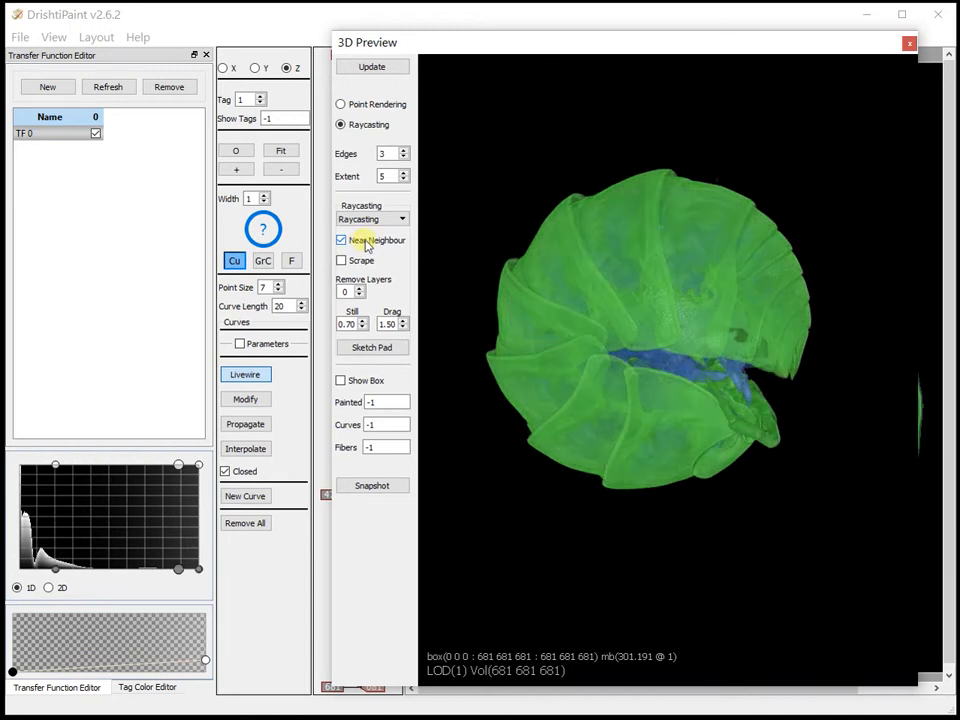
{"action": "left_click", "coordinate": [372, 219]}
{"action": "left_click", "coordinate": [357, 251]}
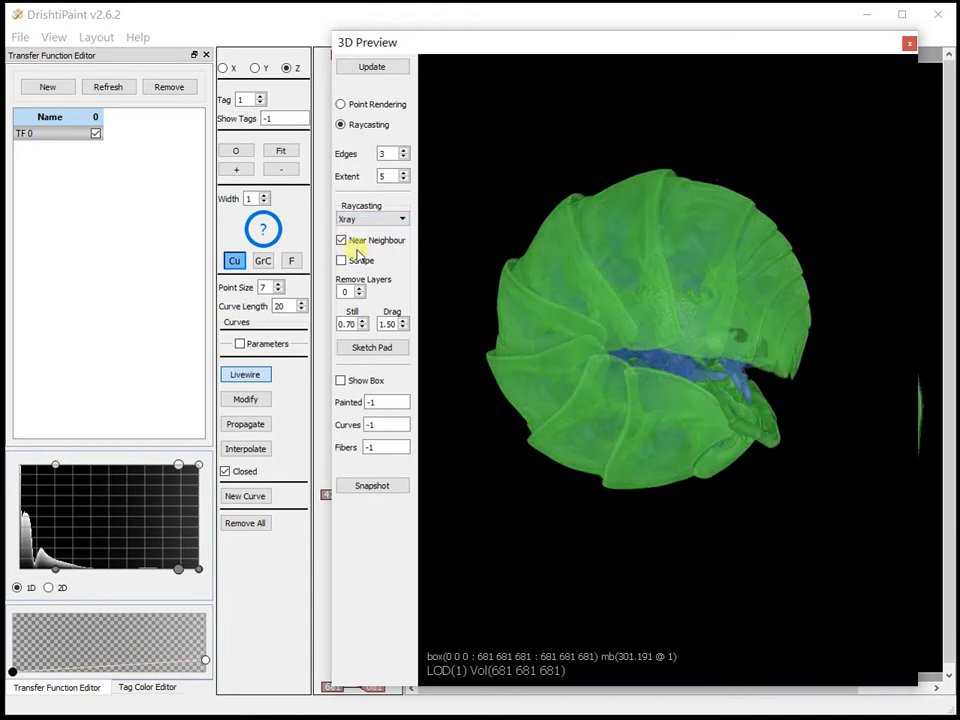
{"action": "left_click", "coordinate": [341, 241]}
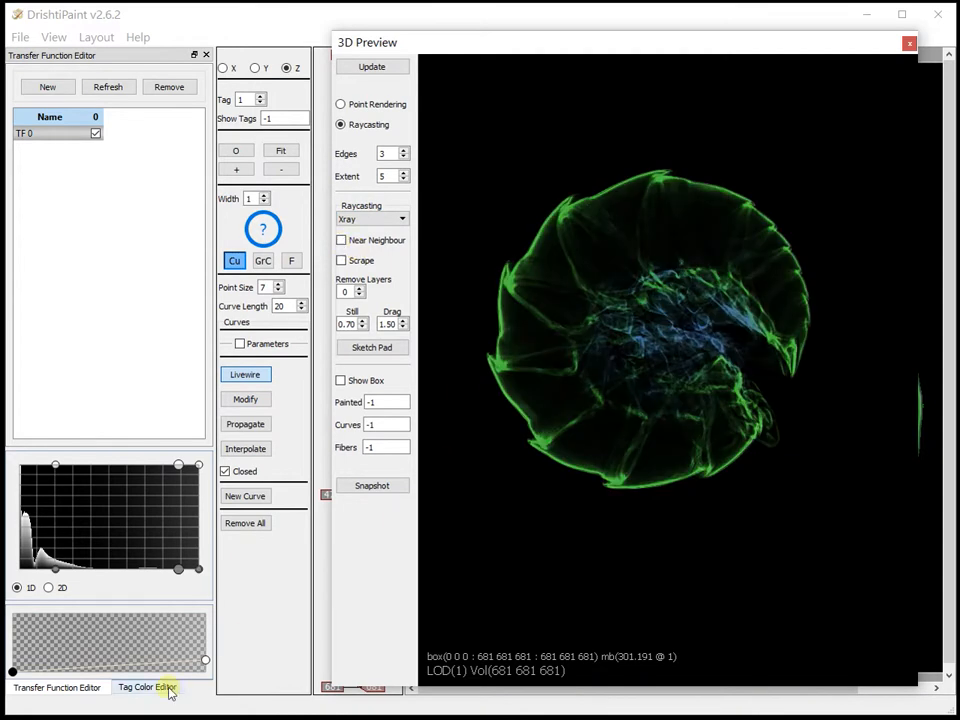
Step: Add a point midway along the opacity curve, raise it to just under half opacity, and inspect the X-ray rendering from another angle
{"action": "left_click_drag", "start_coordinate": [160, 670], "coordinate": [116, 656]}
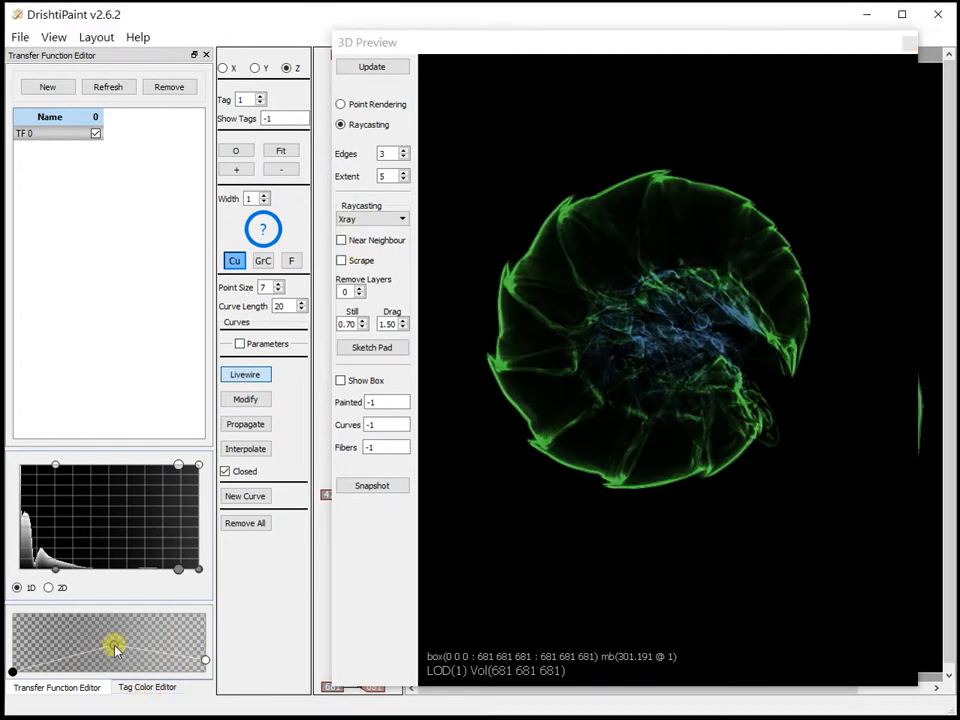
{"action": "left_click", "coordinate": [547, 479]}
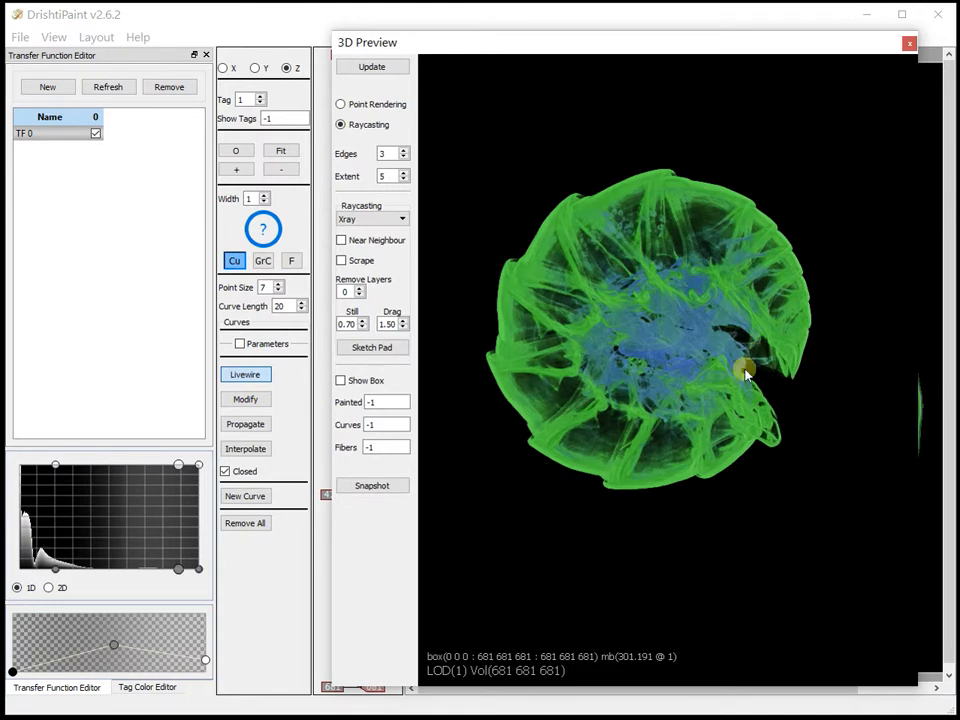
{"action": "left_click_drag", "start_coordinate": [716, 354], "coordinate": [895, 447]}
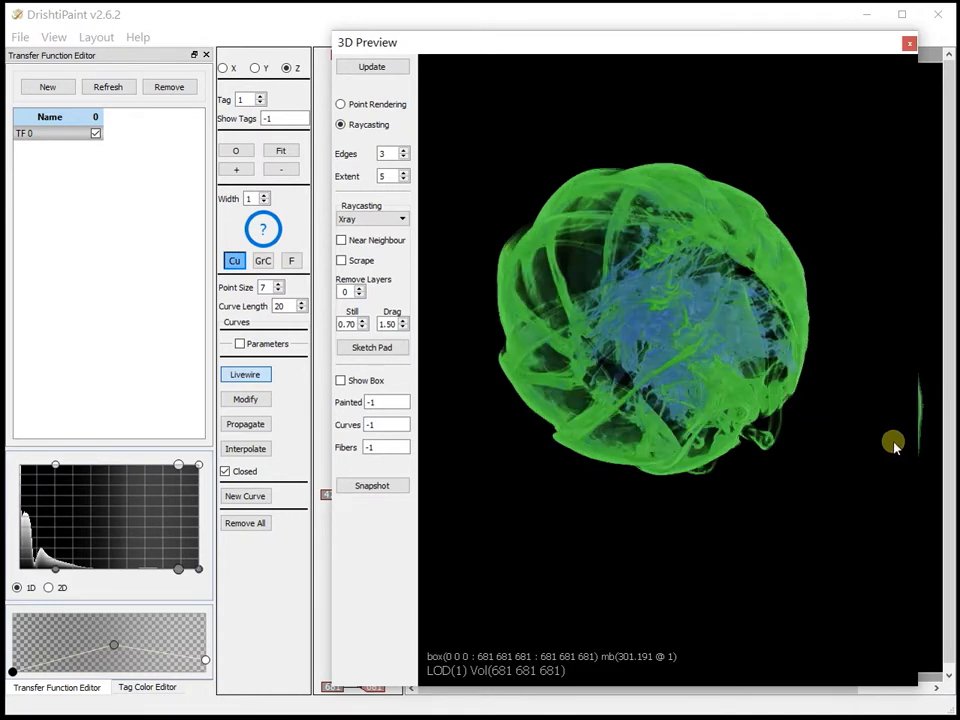